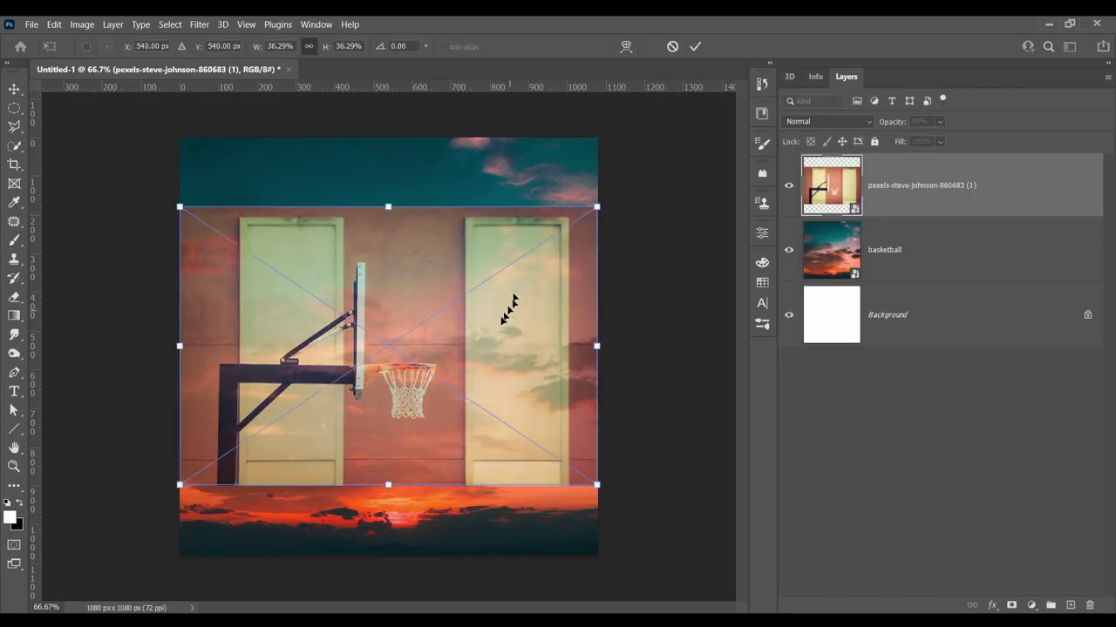
Scale and position the basketball hoop photo at the canvas's upper left and the player silhouette, rotated 6.57°, at the lower right
{"action": "left_click_drag", "start_coordinate": [536, 211], "coordinate": [576, 183]}
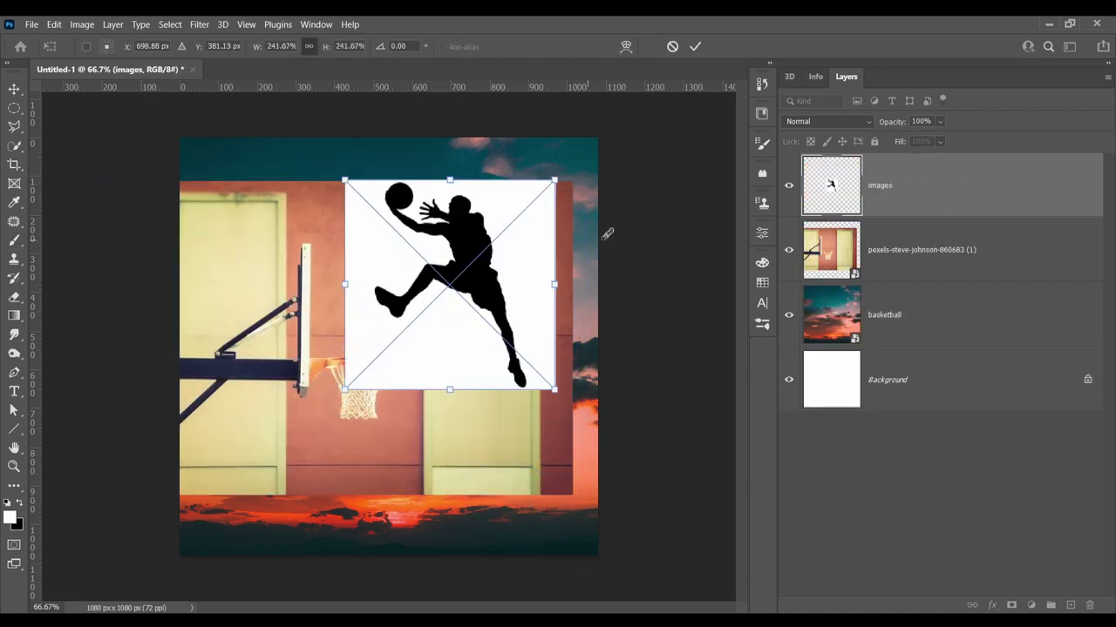
{"action": "left_click_drag", "start_coordinate": [552, 184], "coordinate": [601, 371]}
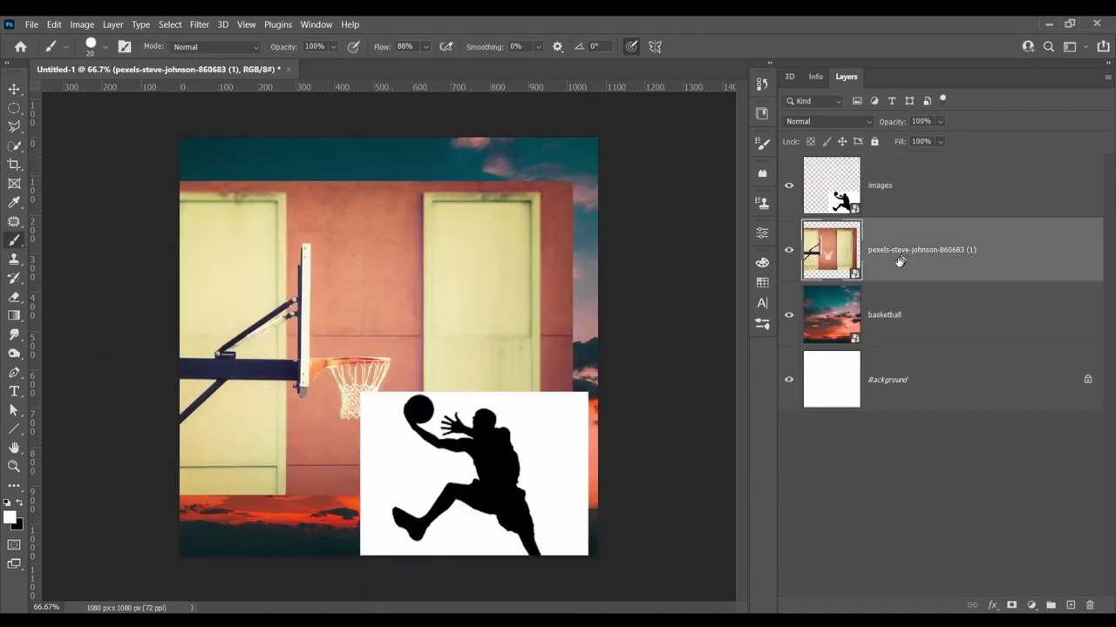
{"action": "key", "text": "ctrl+t"}
{"action": "left_click_drag", "start_coordinate": [351, 370], "coordinate": [356, 304]}
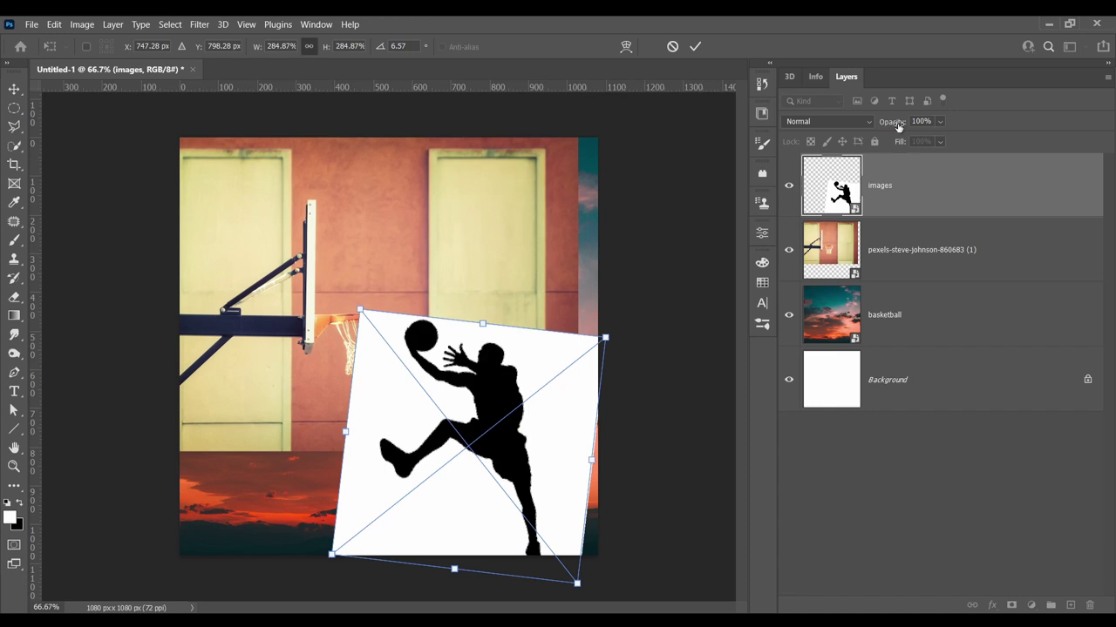
{"action": "left_click_drag", "start_coordinate": [899, 127], "coordinate": [856, 127]}
{"action": "mouse_move", "coordinate": [544, 399]}
{"action": "left_mouse_down"}
{"action": "mouse_move", "coordinate": [535, 399]}
{"action": "mouse_move", "coordinate": [545, 385]}
{"action": "left_mouse_up"}
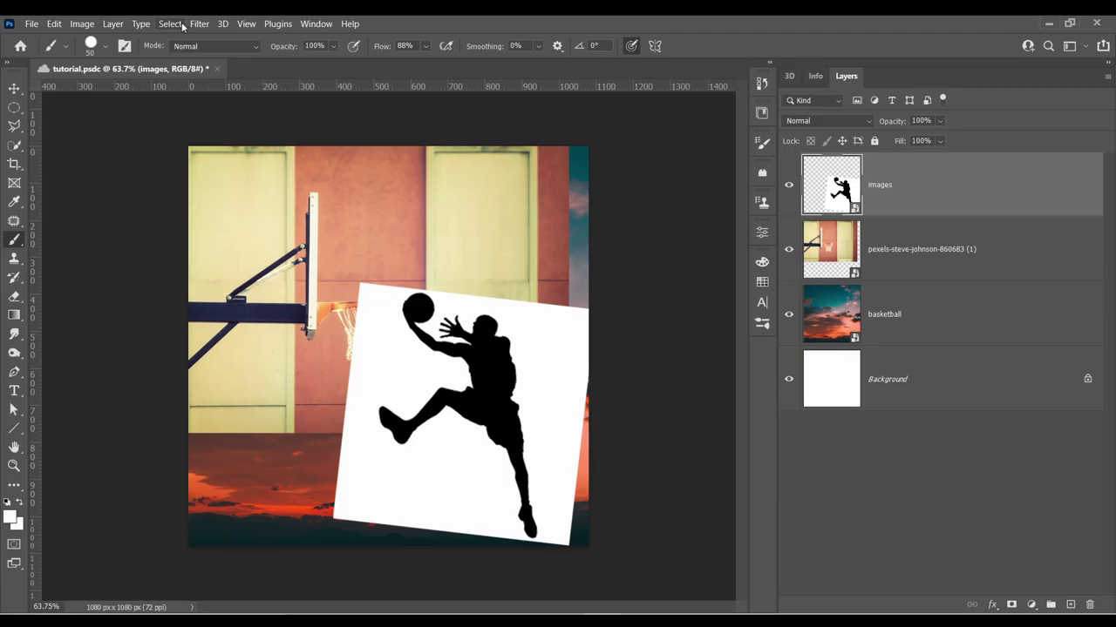
Mask the silhouette image from a Color Range selection of its white background with Fuzziness 95, and invert the mask
{"action": "left_click", "coordinate": [170, 23]}
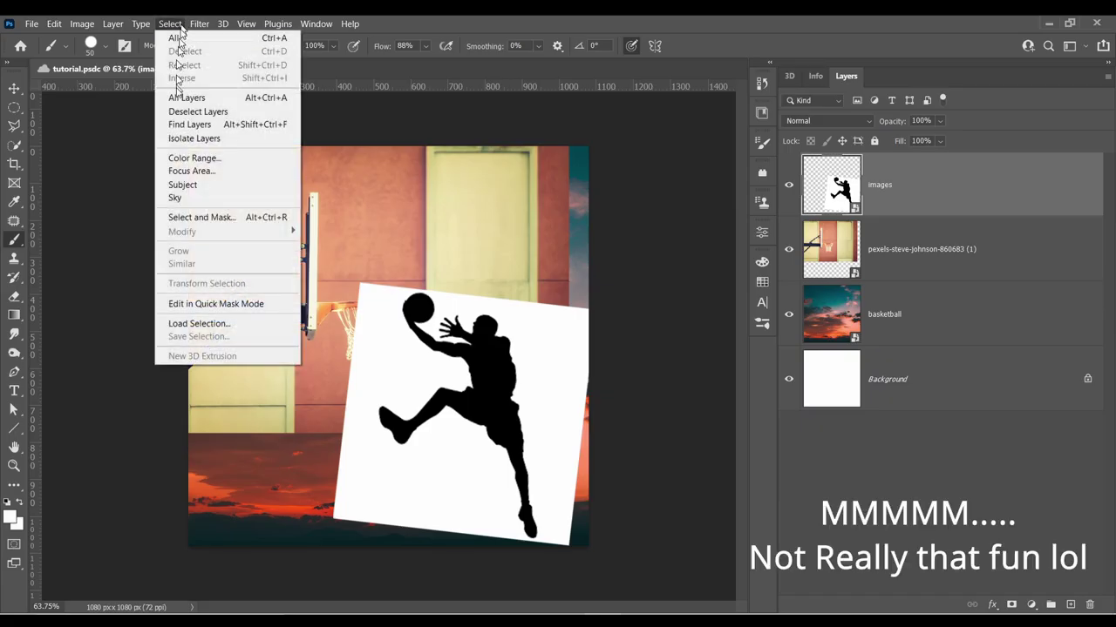
{"action": "left_click", "coordinate": [183, 160]}
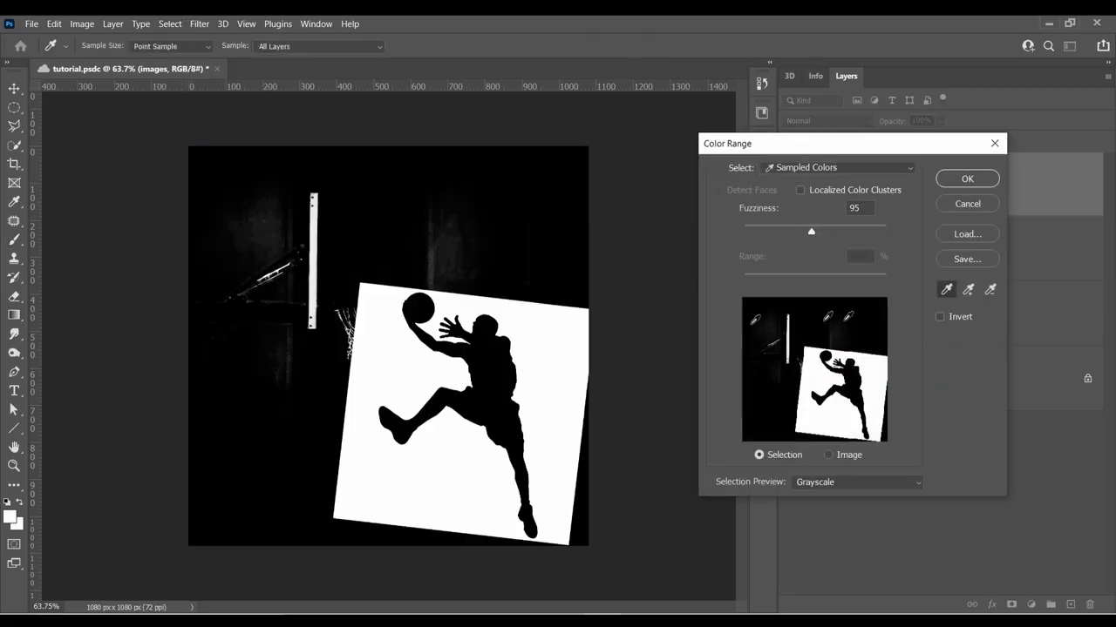
{"action": "left_click", "coordinate": [967, 179]}
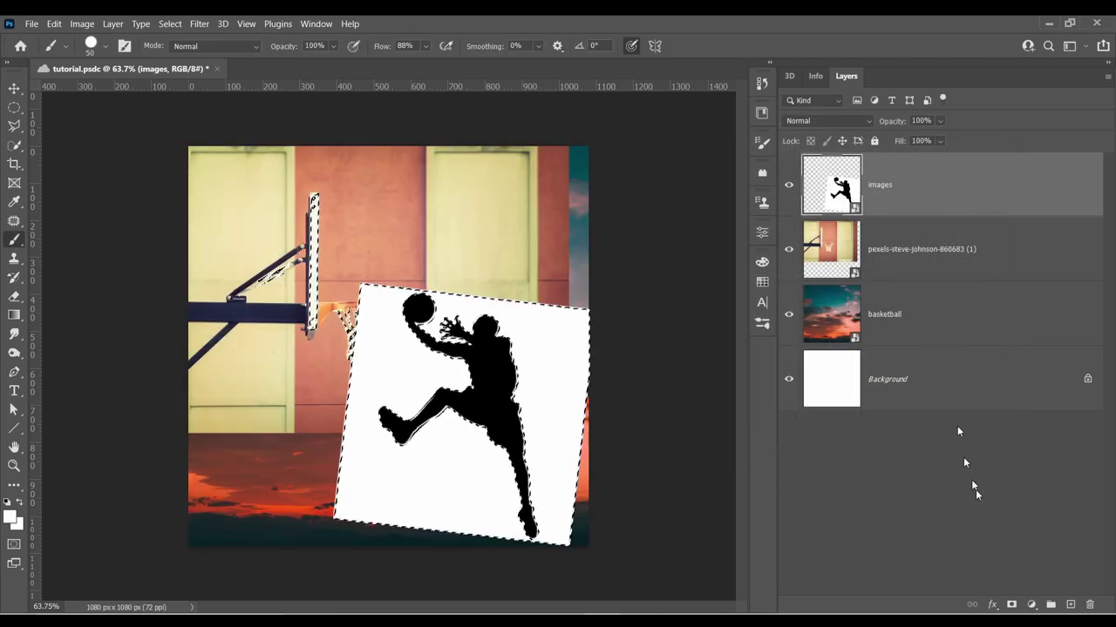
{"action": "left_click", "coordinate": [1011, 603]}
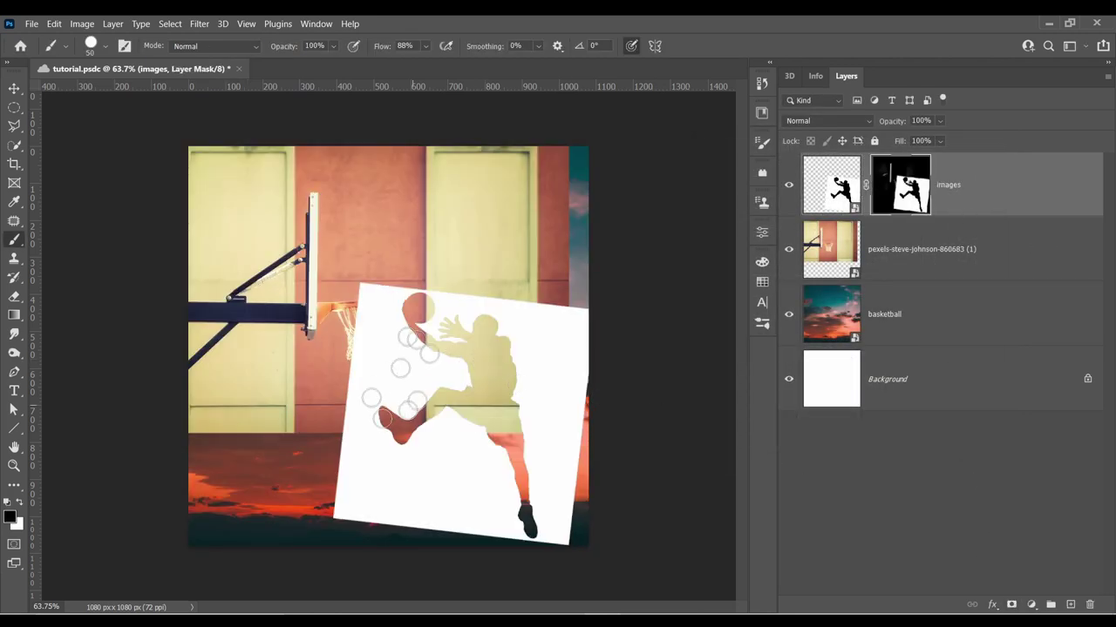
{"action": "key", "text": "ctrl+i"}
Paint with black 000000 on the silhouette's layer mask to remove the thin outline left along the image's borders
{"action": "scroll", "coordinate": [567, 404], "scroll_direction": "up", "scroll_amount": 3}
{"action": "left_click", "coordinate": [9, 517]}
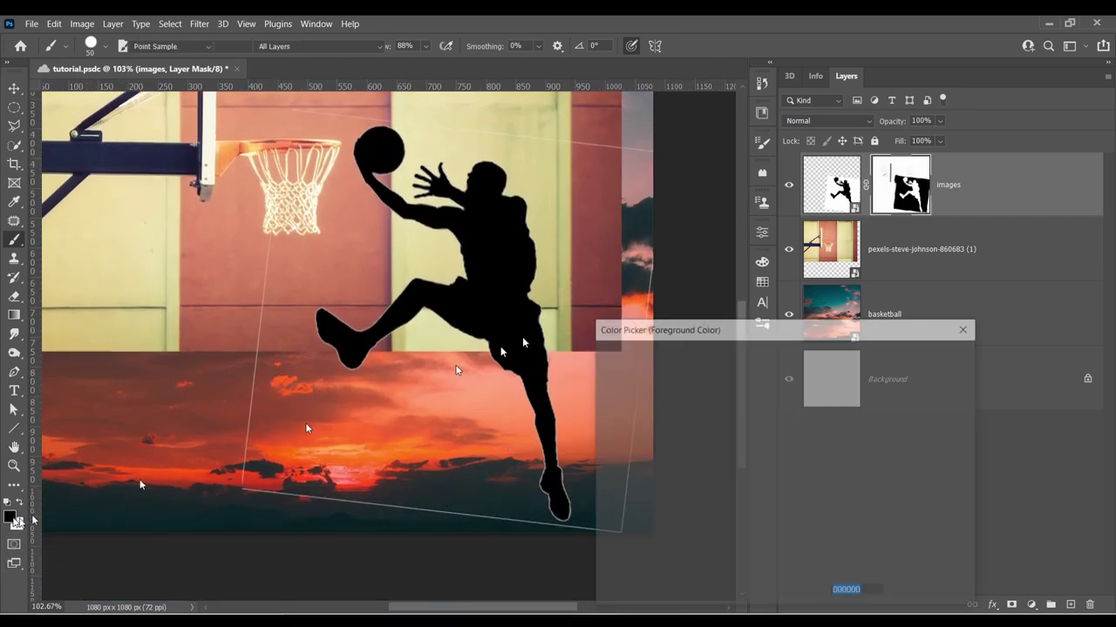
{"action": "left_click", "coordinate": [926, 355]}
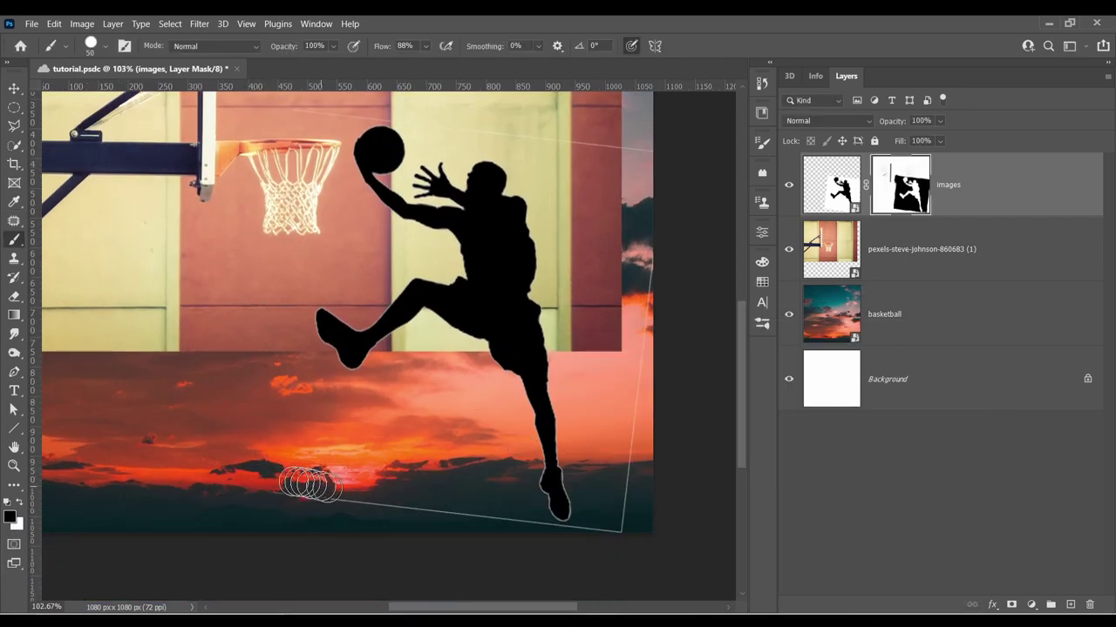
{"action": "mouse_move", "coordinate": [324, 486]}
{"action": "left_mouse_down"}
{"action": "mouse_move", "coordinate": [437, 497]}
{"action": "mouse_move", "coordinate": [280, 506]}
{"action": "mouse_move", "coordinate": [582, 537]}
{"action": "left_mouse_up"}
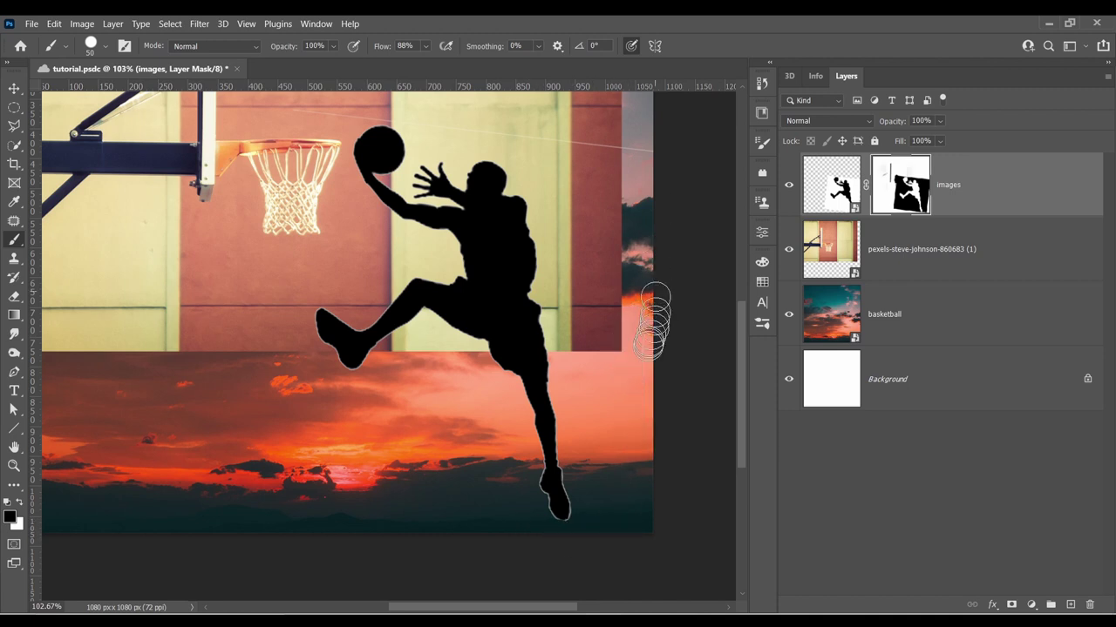
Rasterize the images layer and load its pixels as a selection
{"action": "key", "text": "v"}
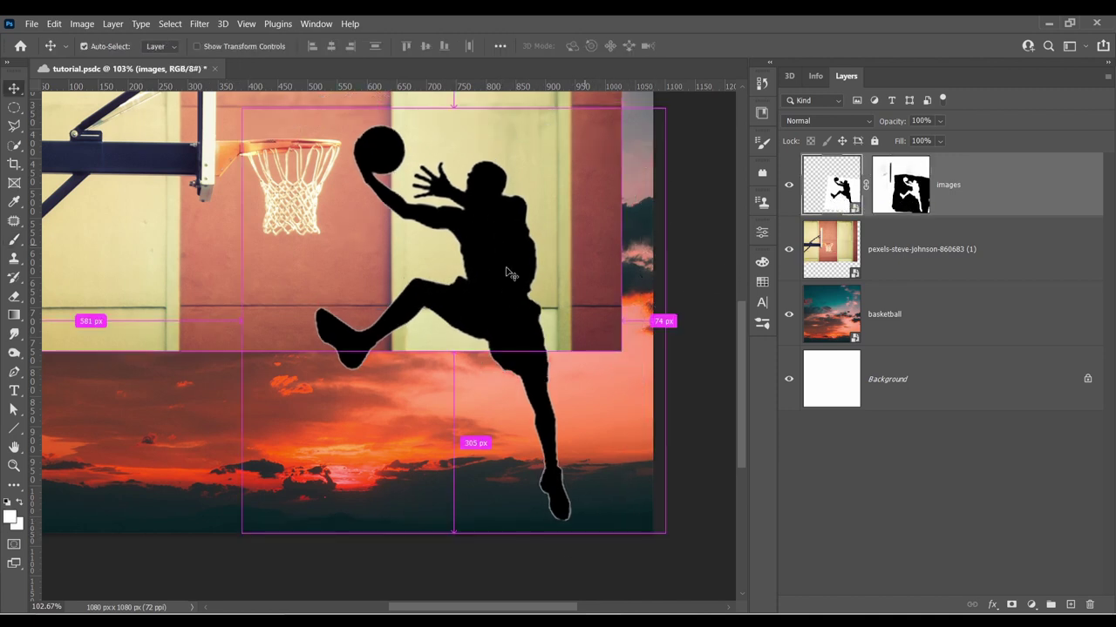
{"action": "key", "text": "b"}
{"action": "right_click", "coordinate": [953, 189]}
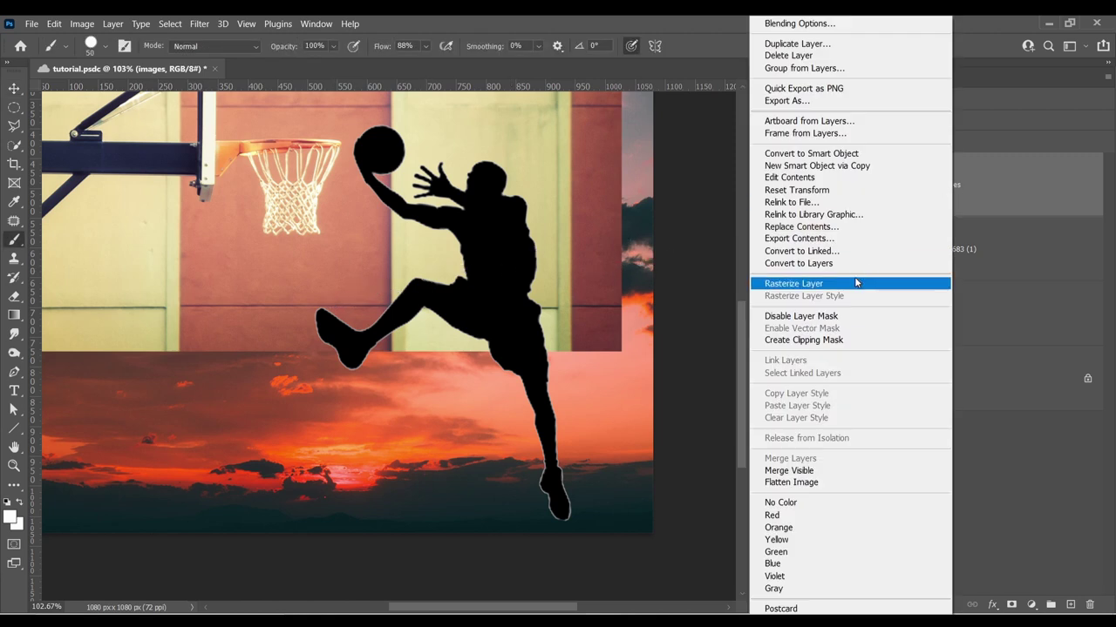
{"action": "left_click", "coordinate": [837, 282]}
{"action": "left_click", "coordinate": [839, 197], "text": "ctrl"}
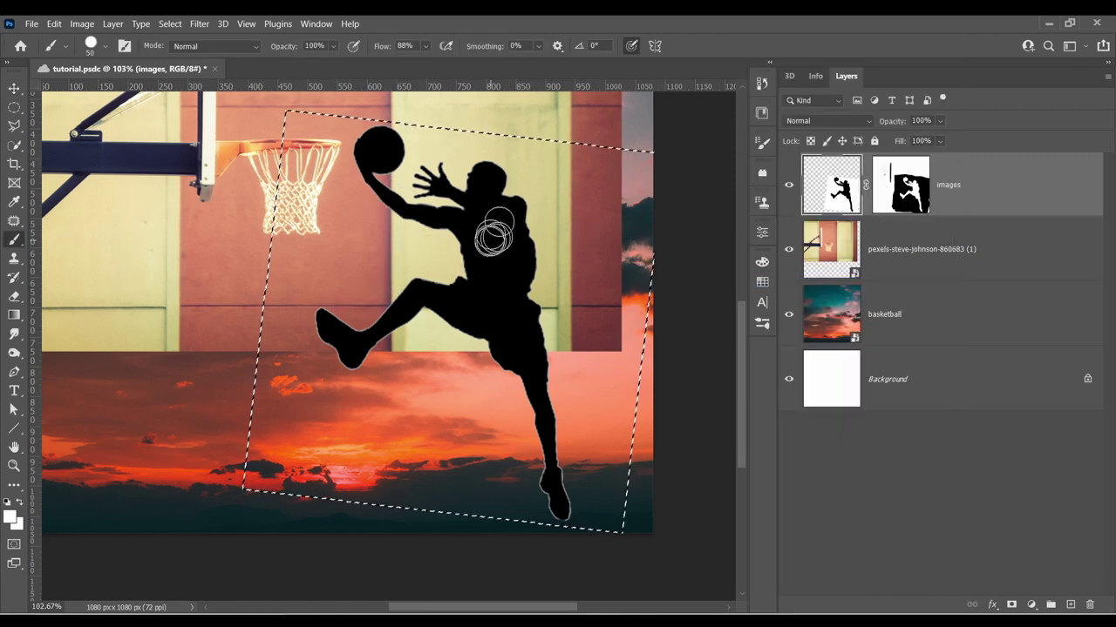
Paint black over the player silhouette within the selection to cover its light fringe, and clear the selection
{"action": "left_click", "coordinate": [10, 517]}
{"action": "left_click_drag", "start_coordinate": [610, 514], "coordinate": [533, 573]}
{"action": "left_click", "coordinate": [929, 355]}
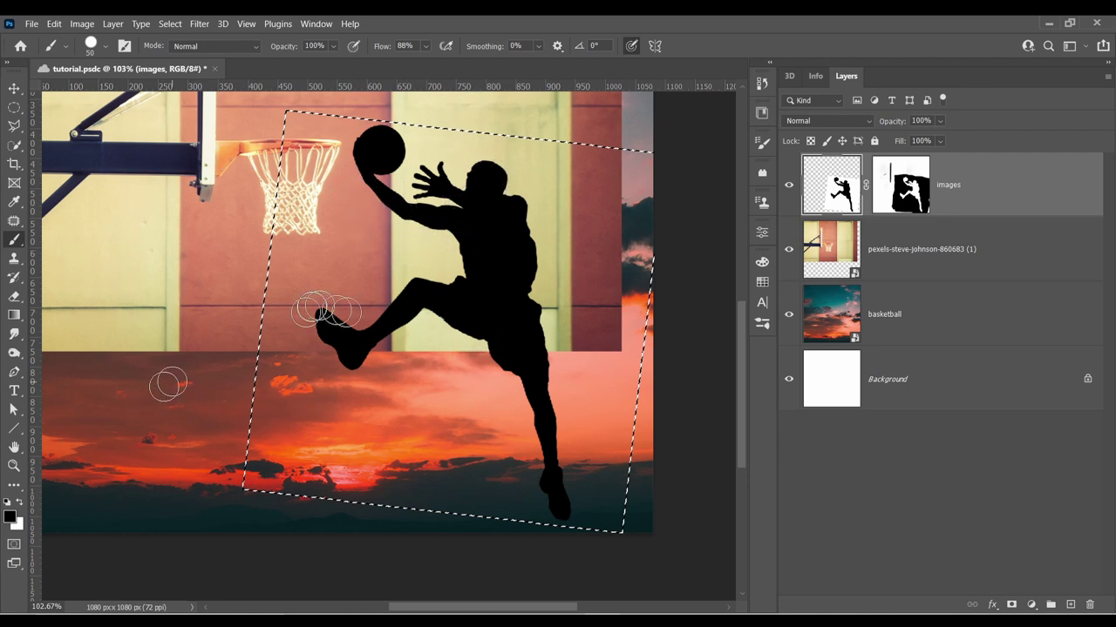
{"action": "mouse_move", "coordinate": [344, 311]}
{"action": "left_mouse_down"}
{"action": "mouse_move", "coordinate": [468, 309]}
{"action": "mouse_move", "coordinate": [438, 304]}
{"action": "mouse_move", "coordinate": [452, 340]}
{"action": "left_mouse_up"}
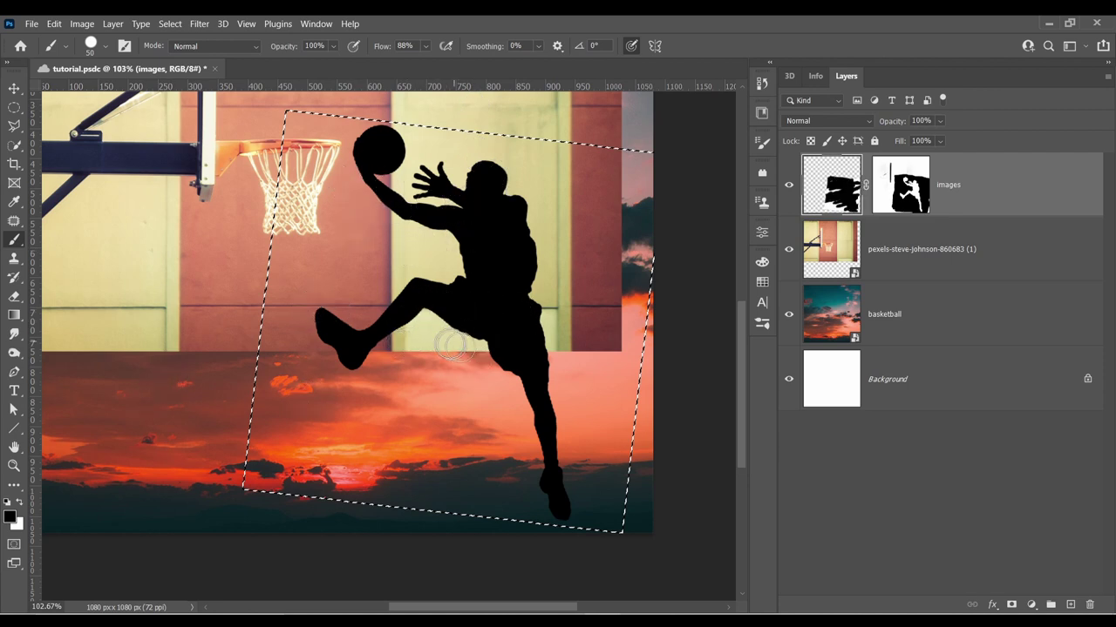
{"action": "scroll", "coordinate": [519, 324], "scroll_direction": "down", "scroll_amount": 5}
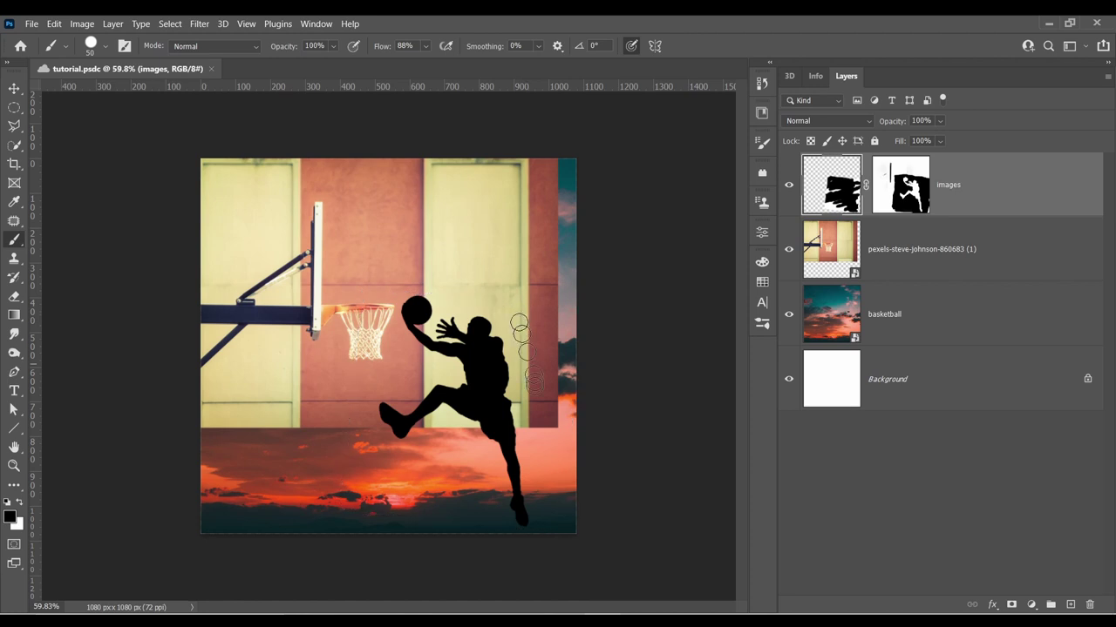
{"action": "scroll", "coordinate": [523, 366], "scroll_direction": "down", "scroll_amount": 2}
{"action": "scroll", "coordinate": [467, 462], "scroll_direction": "up", "scroll_amount": 1}
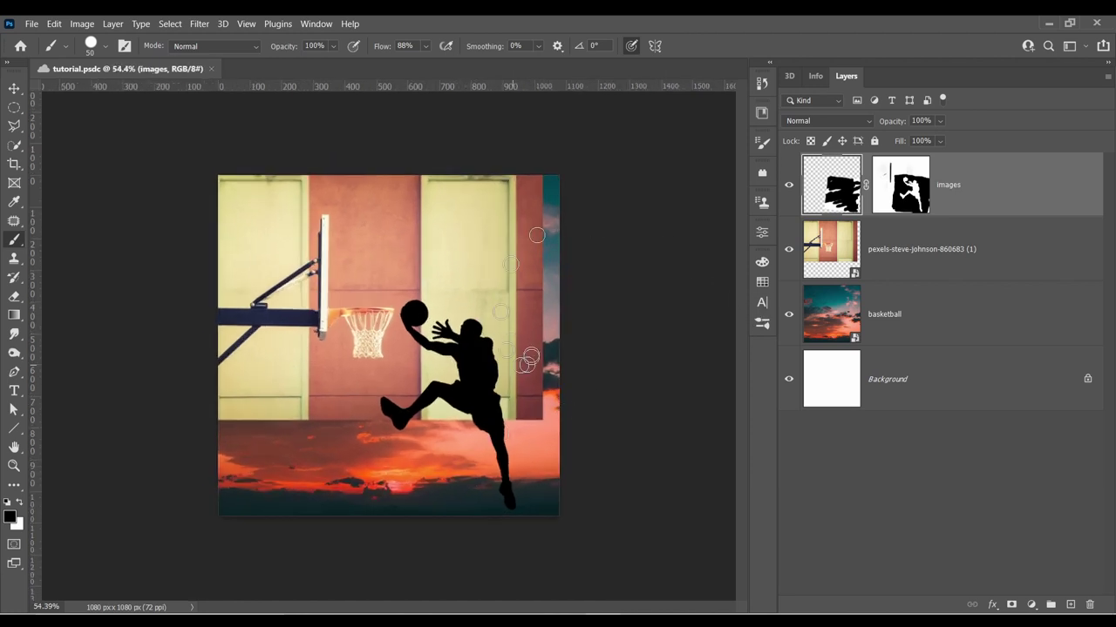
Move the images layer below the hoop photo layer and make the hoop photo the active layer
{"action": "key", "text": "ctrl+0"}
{"action": "left_click_drag", "start_coordinate": [859, 212], "coordinate": [823, 270]}
{"action": "key", "text": "w"}
{"action": "left_click", "coordinate": [936, 174]}
{"action": "scroll", "coordinate": [272, 253], "scroll_direction": "up", "scroll_amount": 4}
{"action": "left_click_drag", "start_coordinate": [273, 353], "coordinate": [131, 411]}
{"action": "scroll", "coordinate": [319, 313], "scroll_direction": "up", "scroll_amount": 3}
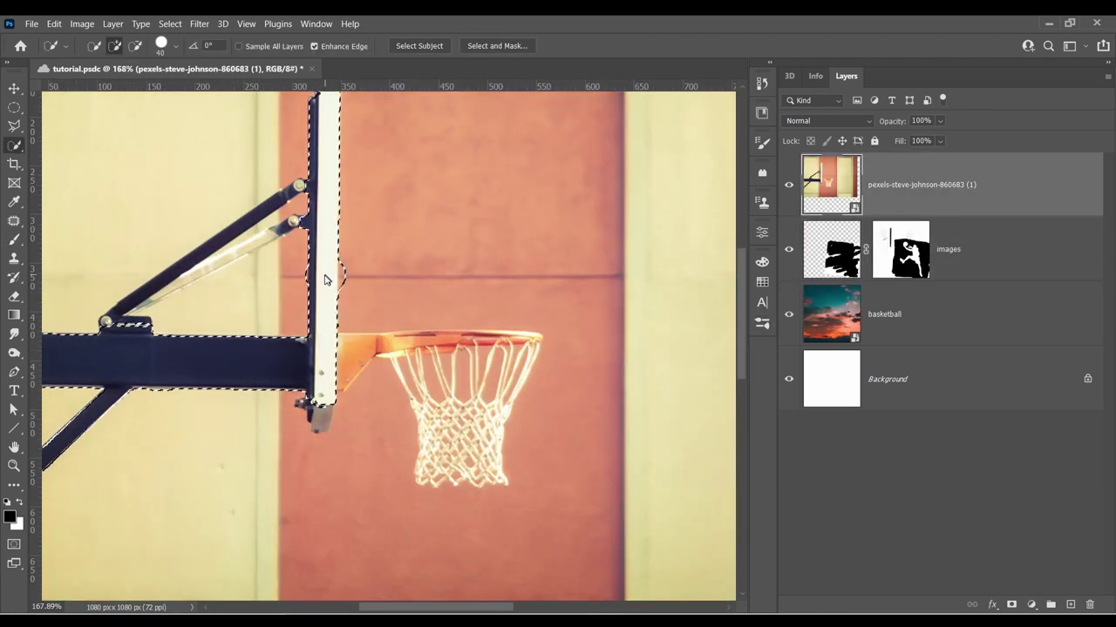
{"action": "scroll", "coordinate": [326, 287], "scroll_direction": "down", "scroll_amount": 3}
Trace the top and front edge of the backboard, the orange rim bracket and the lower mount with the Polygonal Lasso
{"action": "left_click", "coordinate": [14, 125]}
{"action": "scroll", "coordinate": [349, 104], "scroll_direction": "up", "scroll_amount": 8}
{"action": "left_click", "coordinate": [287, 193]}
{"action": "left_click", "coordinate": [319, 193]}
{"action": "scroll", "coordinate": [296, 366], "scroll_direction": "down", "scroll_amount": 5}
{"action": "left_click", "coordinate": [317, 381]}
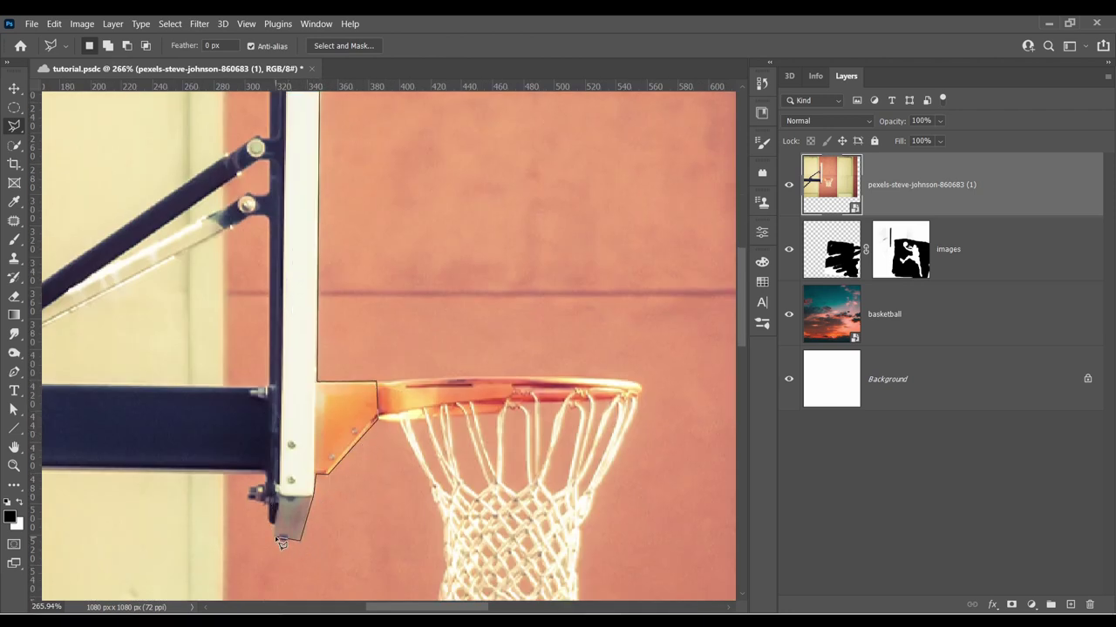
{"action": "left_click", "coordinate": [270, 502]}
{"action": "left_click", "coordinate": [268, 473]}
Continue the lasso outline around the horizontal arm and diagonal braces, close it, and start adding the lower brace to the selection
{"action": "scroll", "coordinate": [253, 471], "scroll_direction": "left", "scroll_amount": 5}
{"action": "left_click", "coordinate": [150, 469]}
{"action": "scroll", "coordinate": [184, 488], "scroll_direction": "down", "scroll_amount": 3}
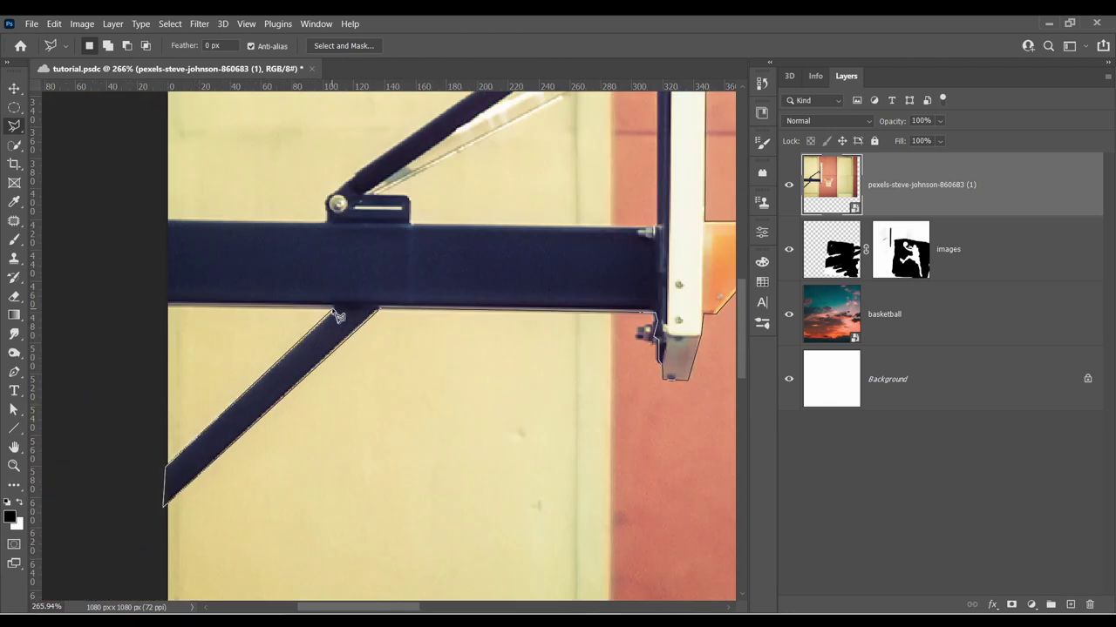
{"action": "scroll", "coordinate": [340, 171], "scroll_direction": "up", "scroll_amount": 3}
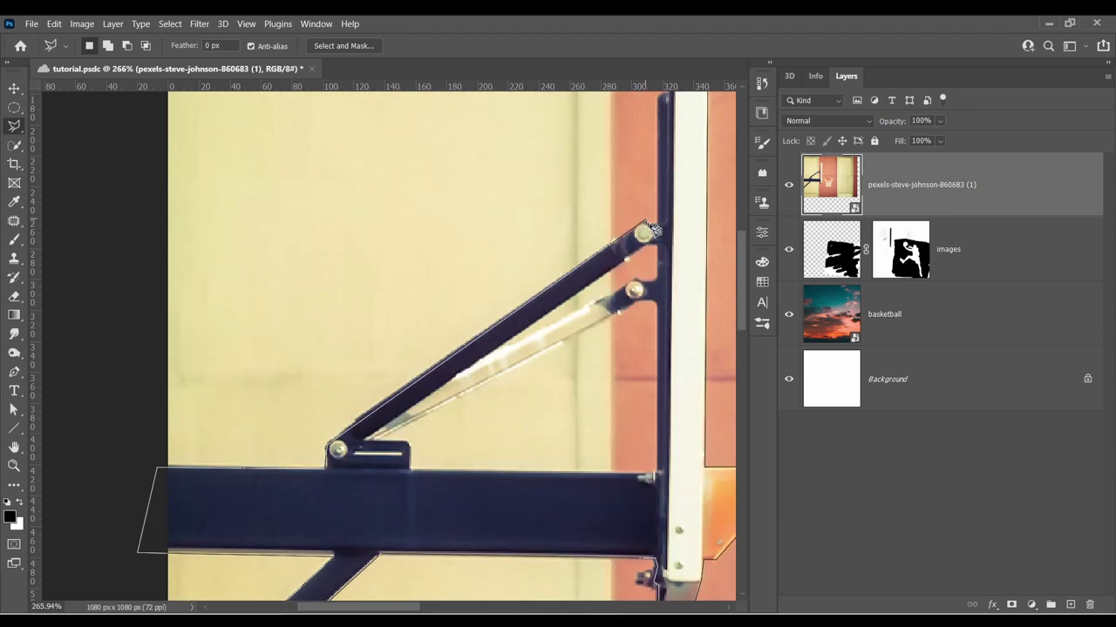
{"action": "scroll", "coordinate": [660, 233], "scroll_direction": "up", "scroll_amount": 2}
{"action": "left_click", "coordinate": [677, 148]}
{"action": "scroll", "coordinate": [677, 149], "scroll_direction": "down", "scroll_amount": 5}
{"action": "scroll", "coordinate": [261, 296], "scroll_direction": "up", "scroll_amount": 4}
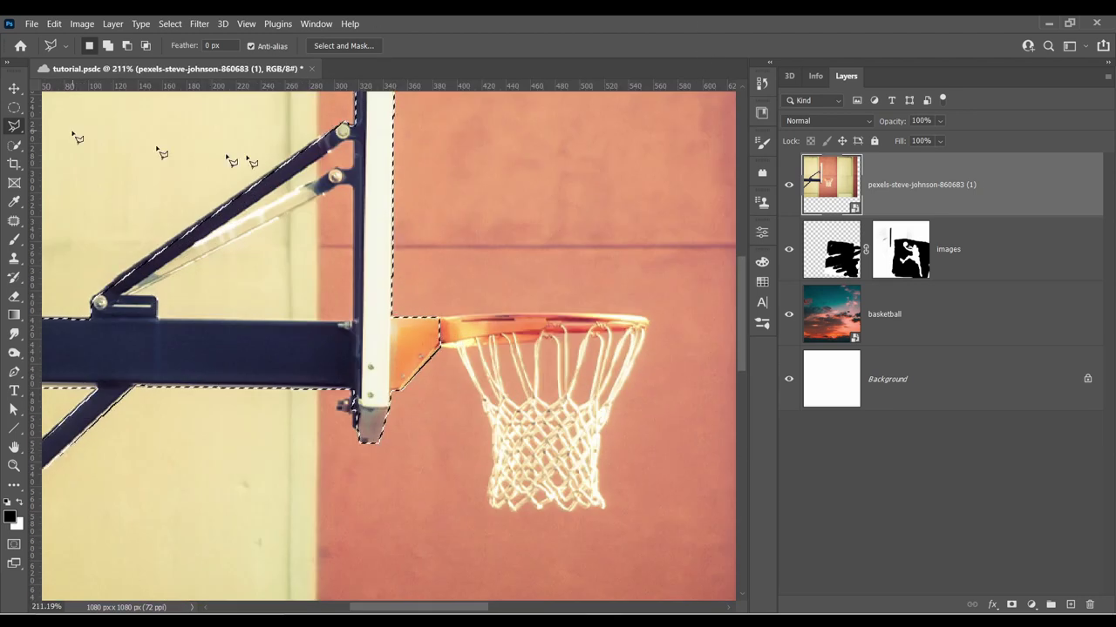
{"action": "left_click", "coordinate": [334, 142], "text": "shift"}
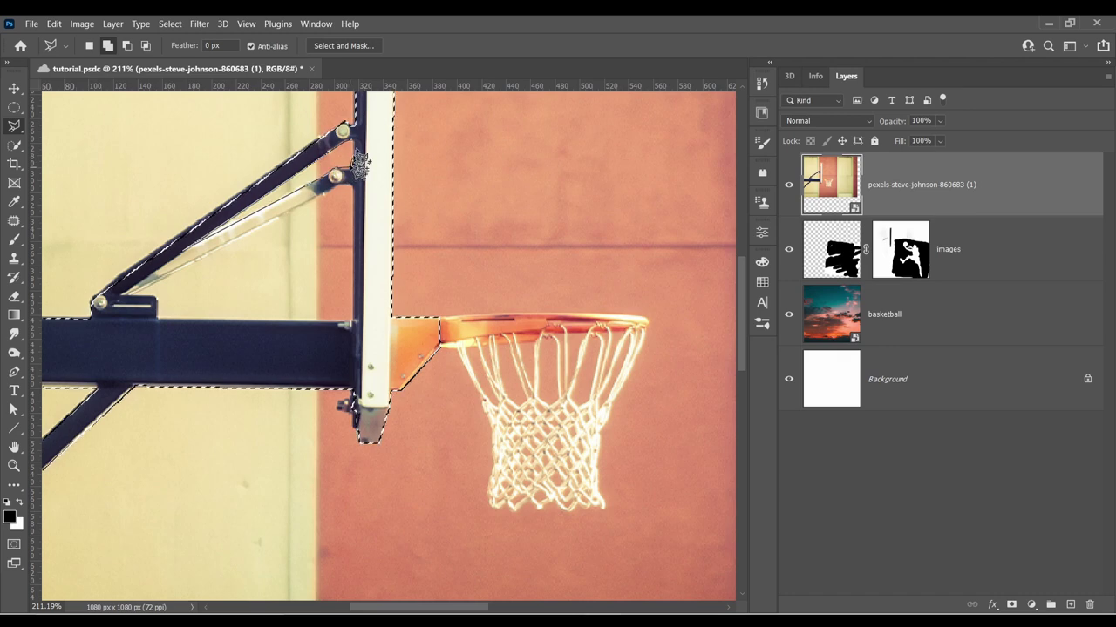
{"action": "scroll", "coordinate": [540, 299], "scroll_direction": "down", "scroll_amount": 2}
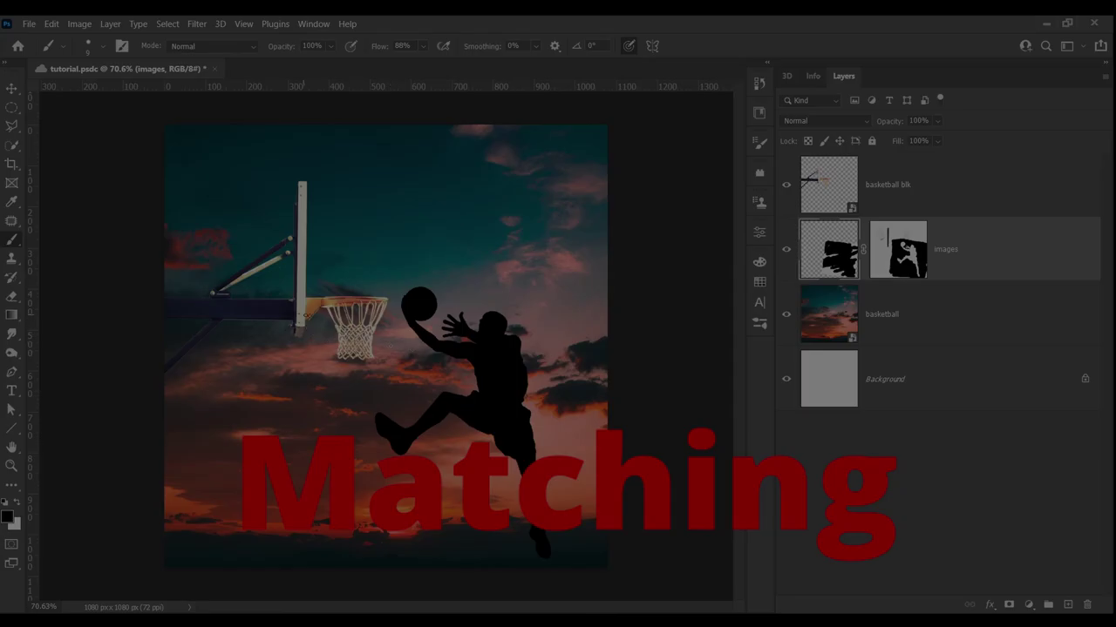
Add a black 000000 Solid Color fill layer above the basketball blk layer and clip it to that layer
{"action": "left_click", "coordinate": [786, 249]}
{"action": "left_click", "coordinate": [786, 249]}
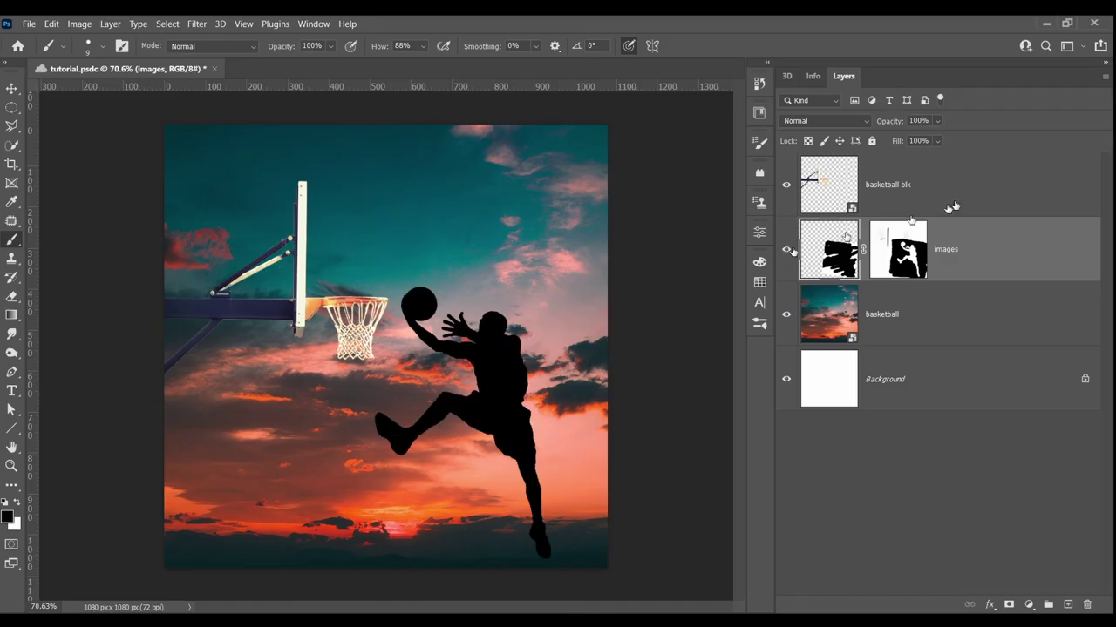
{"action": "left_click", "coordinate": [954, 211]}
{"action": "left_click", "coordinate": [1030, 604]}
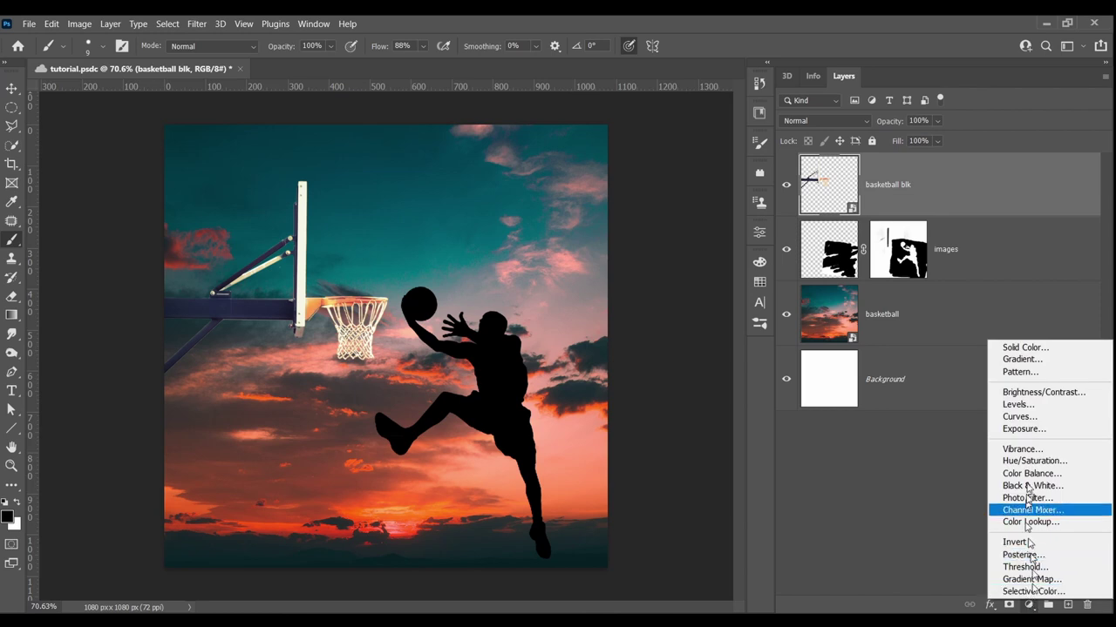
{"action": "left_click", "coordinate": [1037, 348]}
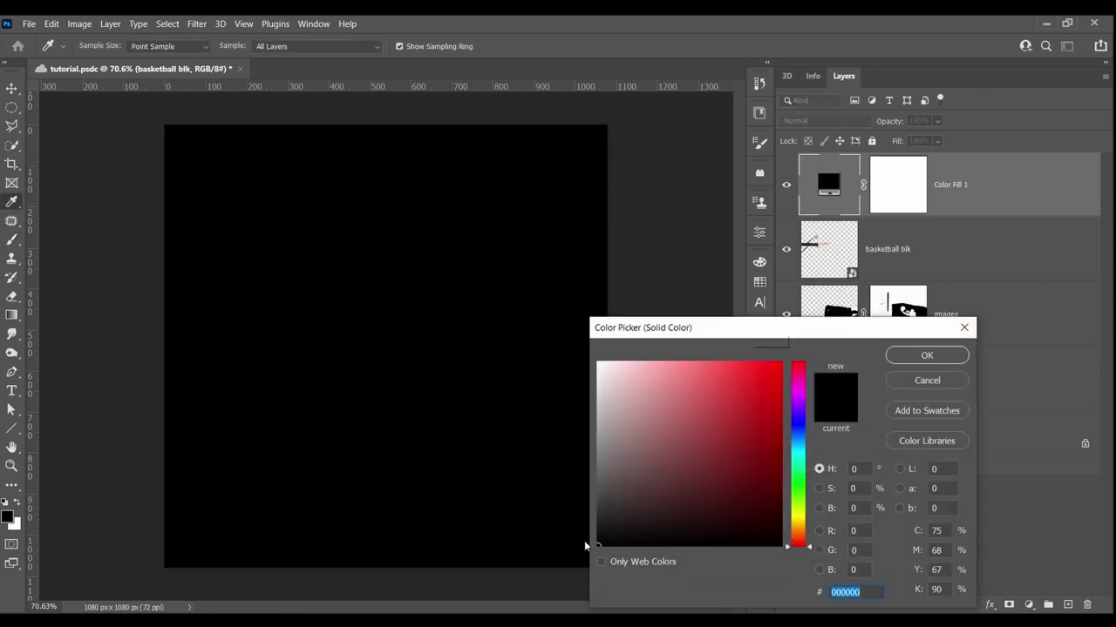
{"action": "left_click", "coordinate": [911, 359]}
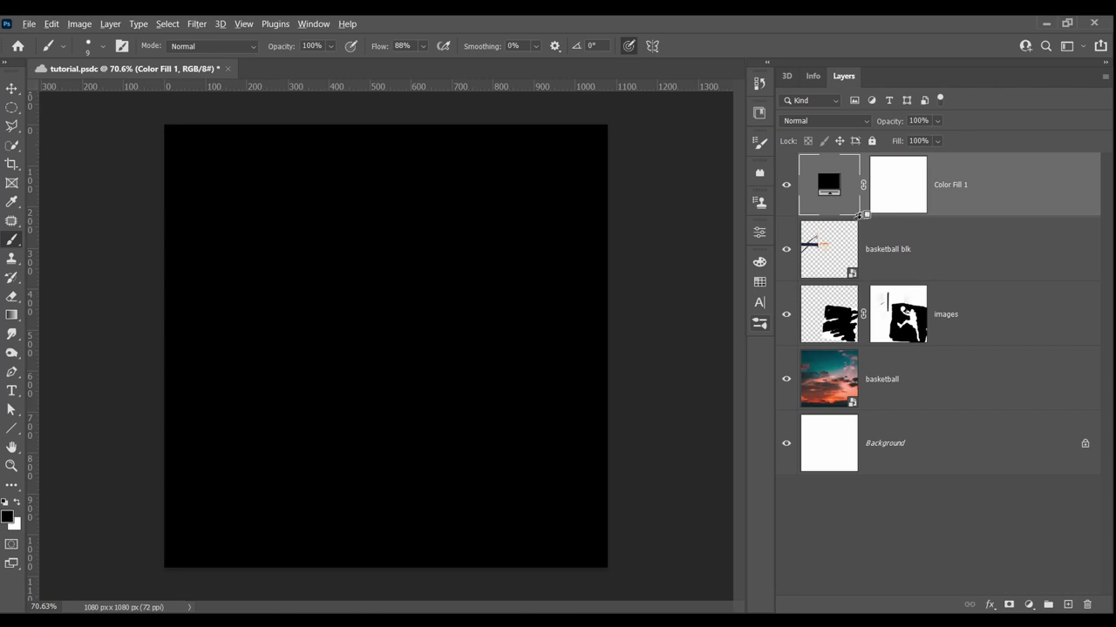
{"action": "left_click", "coordinate": [857, 217], "text": "alt"}
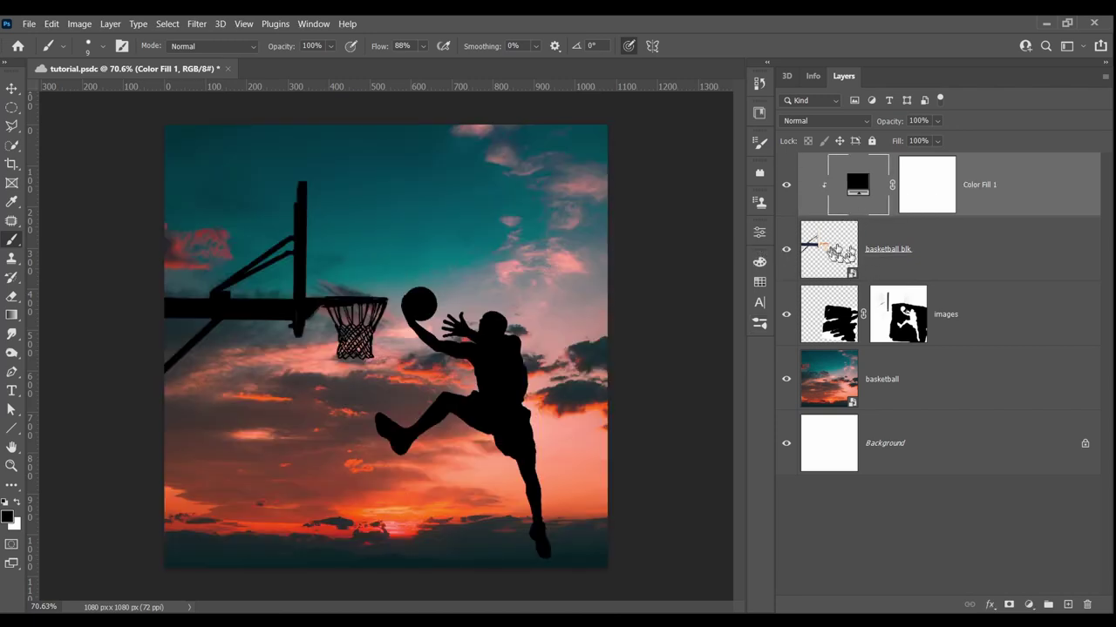
{"action": "left_click", "coordinate": [789, 193]}
{"action": "left_click", "coordinate": [789, 194]}
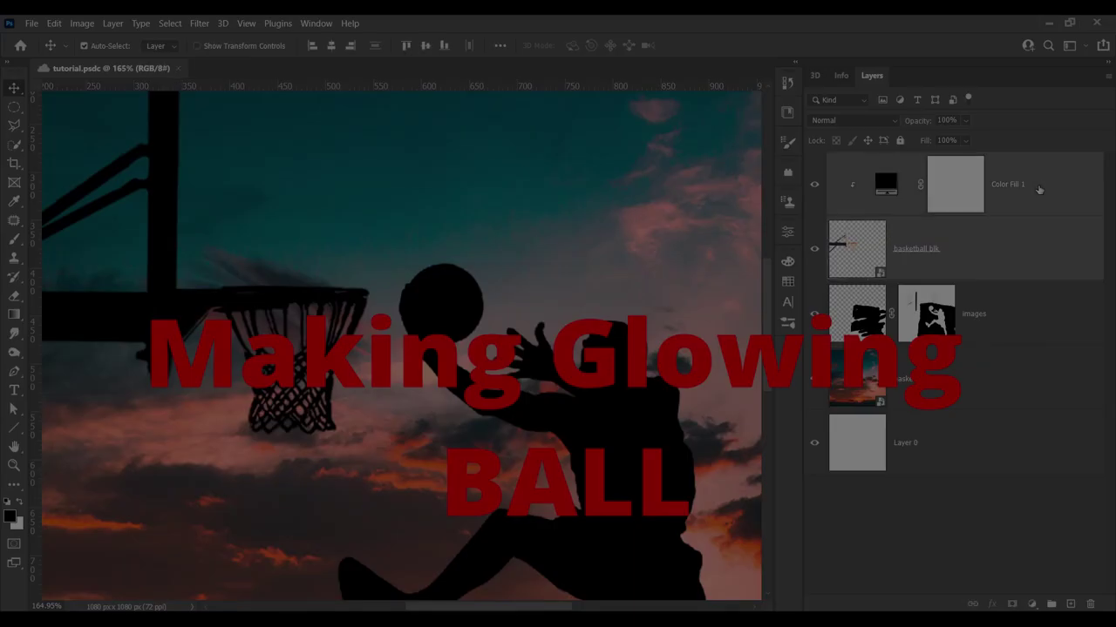
Move the images layer to the top of the stack and draw a circular selection around the ball
{"action": "left_click_drag", "start_coordinate": [863, 310], "coordinate": [883, 166]}
{"action": "left_click", "coordinate": [14, 106]}
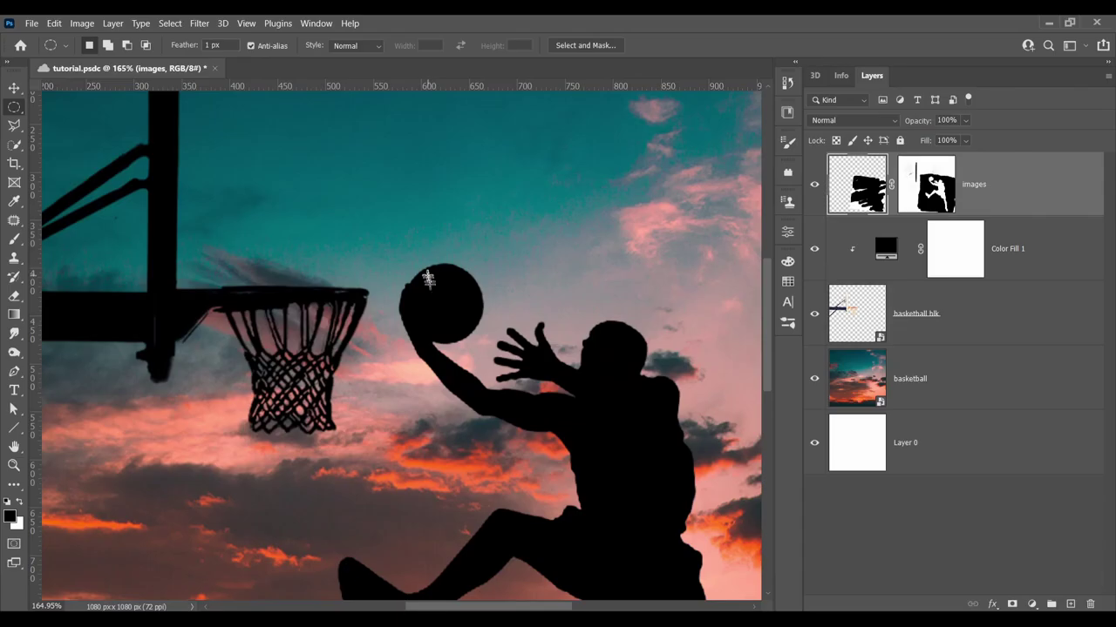
{"action": "left_click_drag", "start_coordinate": [451, 305], "coordinate": [491, 349]}
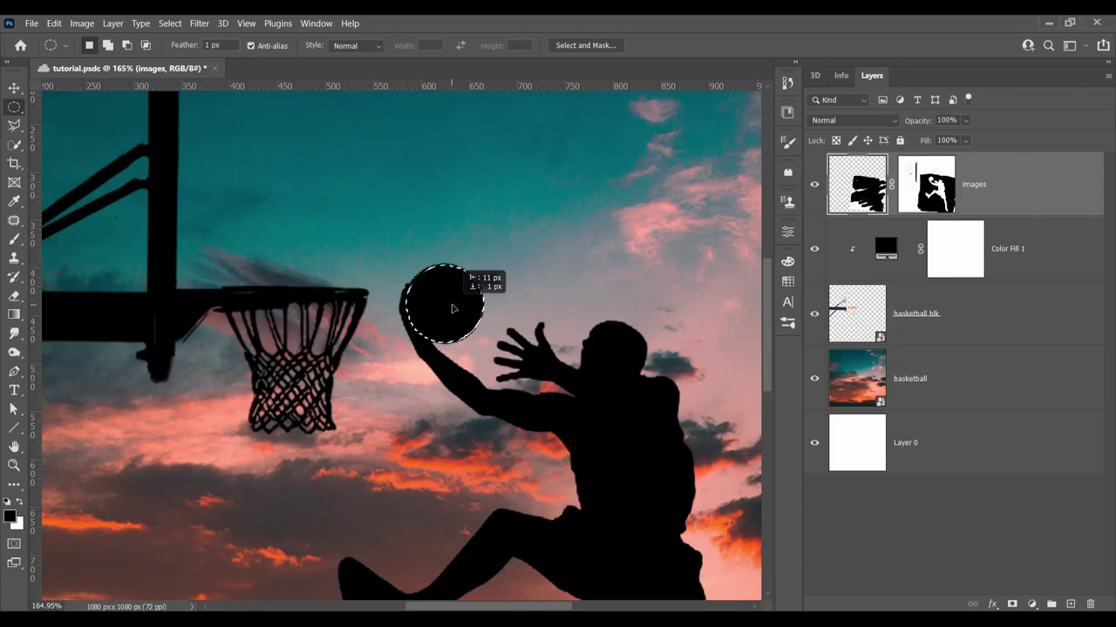
{"action": "left_click_drag", "start_coordinate": [452, 308], "coordinate": [450, 308]}
Scale the circular selection to 107.31% and reposition it so it encloses the ball
{"action": "scroll", "coordinate": [450, 309], "scroll_direction": "up", "scroll_amount": 8}
{"action": "key", "text": "alt+s"}
{"action": "key", "text": "t"}
{"action": "left_click_drag", "start_coordinate": [526, 207], "coordinate": [539, 194]}
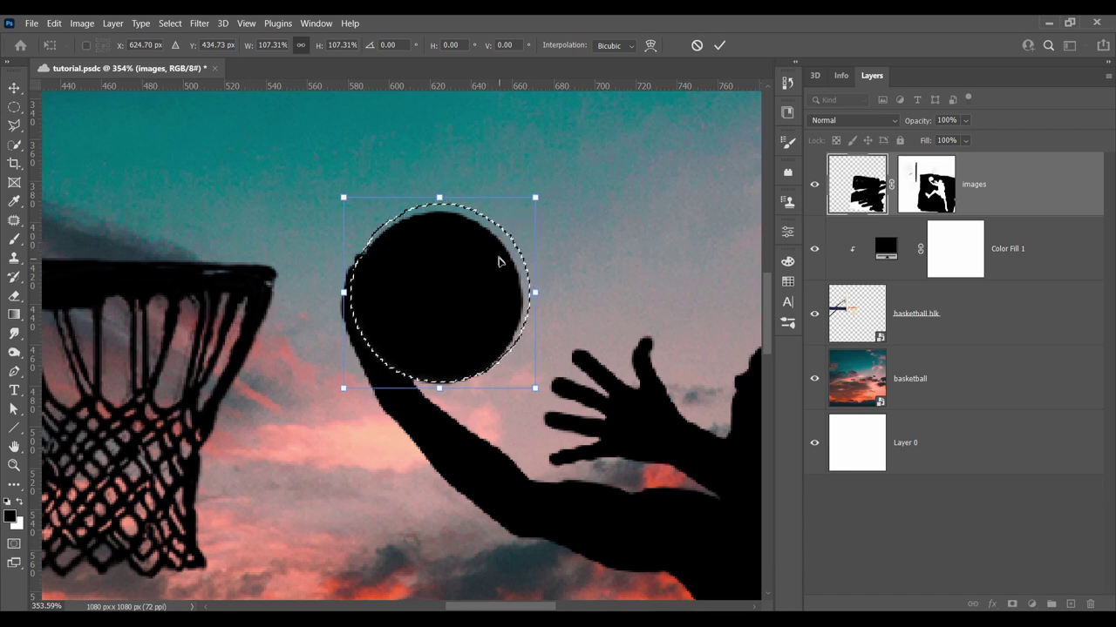
{"action": "mouse_move", "coordinate": [508, 261]}
{"action": "left_mouse_down"}
{"action": "mouse_move", "coordinate": [492, 267]}
{"action": "mouse_move", "coordinate": [501, 261]}
{"action": "left_mouse_up"}
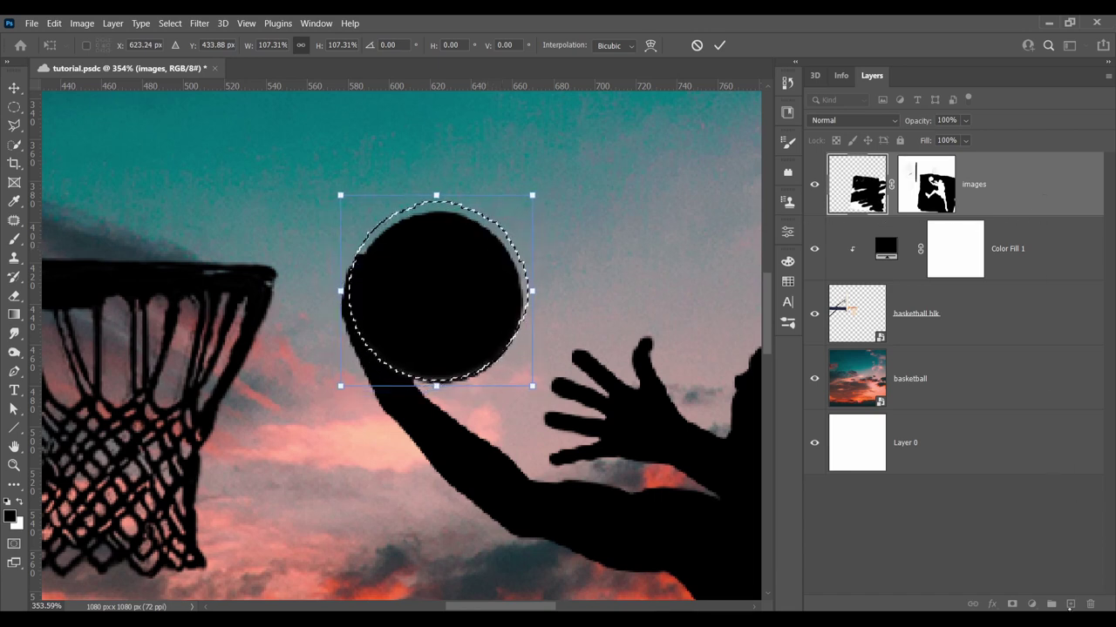
{"action": "key", "text": "Return"}
Add a new layer on top, paint the circular selection solid black with a larger brush, and deselect
{"action": "key", "text": "ctrl+shift+alt+n"}
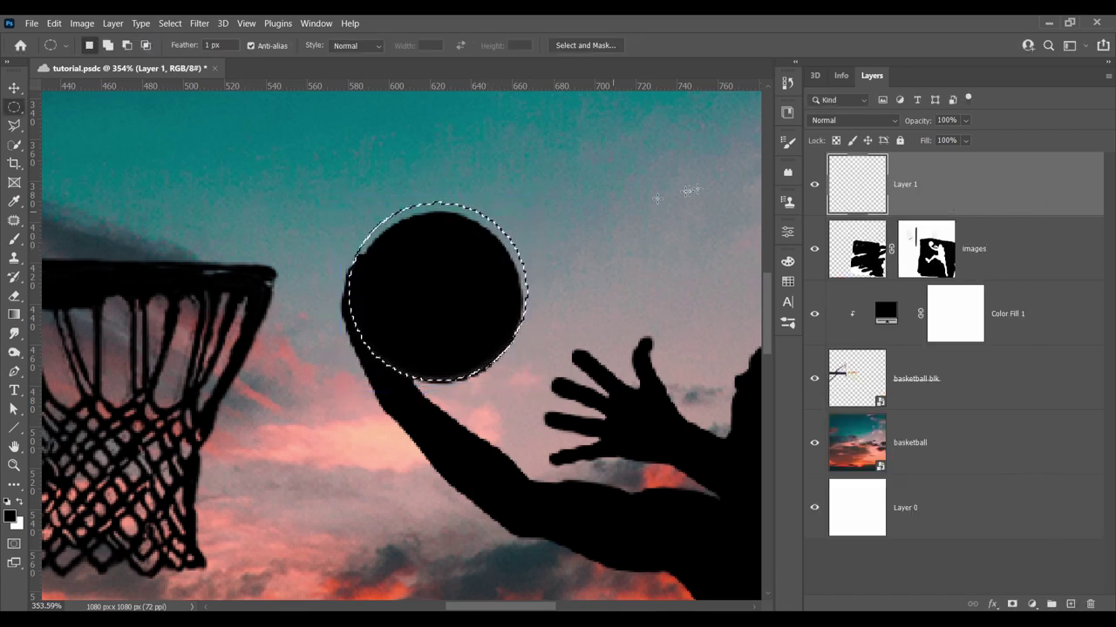
{"action": "key", "text": "b"}
{"action": "key", "text": "bracketright"}
{"action": "key", "text": "bracketright"}
{"action": "key", "text": "bracketright"}
{"action": "key", "text": "bracketright"}
{"action": "mouse_move", "coordinate": [424, 287]}
{"action": "left_mouse_down"}
{"action": "mouse_move", "coordinate": [436, 366]}
{"action": "mouse_move", "coordinate": [479, 305]}
{"action": "left_mouse_up"}
{"action": "key", "text": "ctrl+d"}
Hide Layer 1 and paint black on the images layer's mask to remove the original ball
{"action": "left_click", "coordinate": [858, 260]}
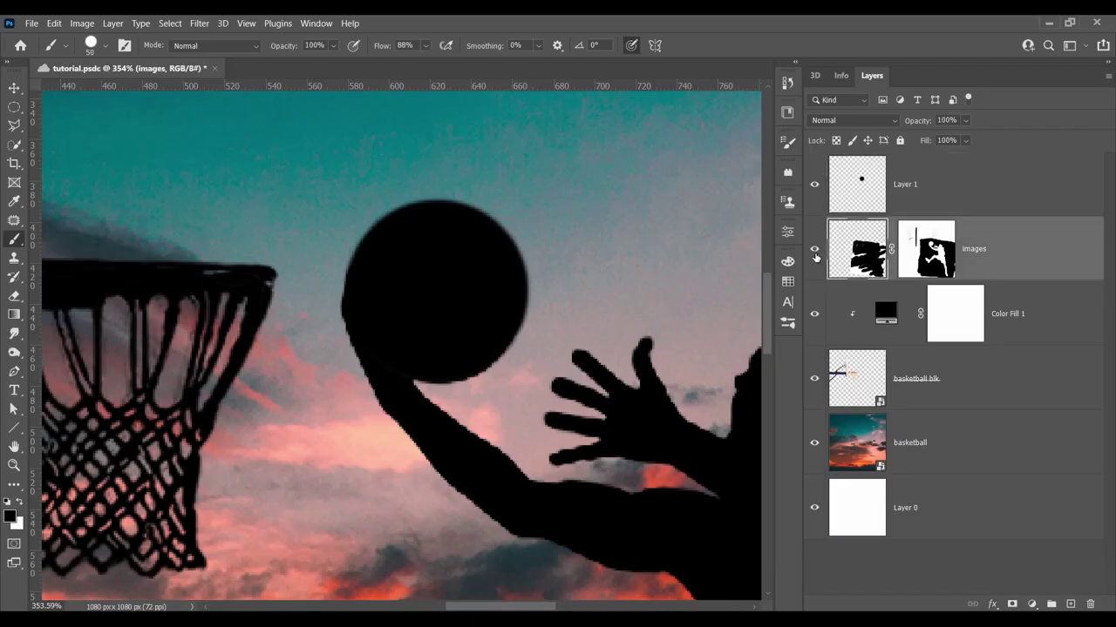
{"action": "left_click", "coordinate": [814, 250]}
{"action": "left_click", "coordinate": [814, 253]}
{"action": "left_click", "coordinate": [926, 248]}
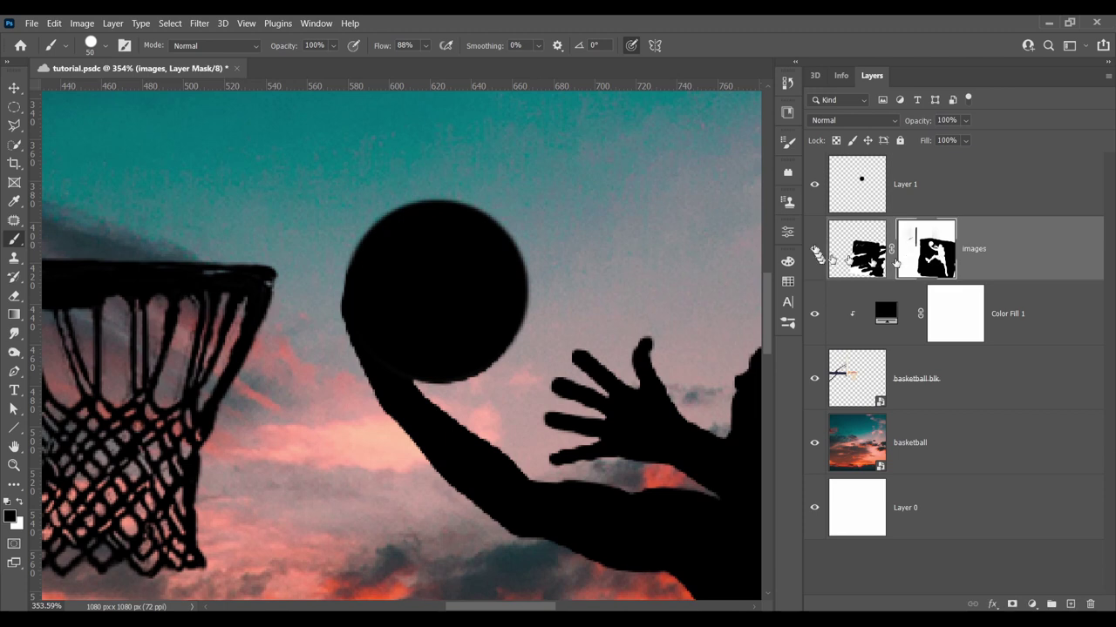
{"action": "left_click", "coordinate": [814, 184]}
{"action": "mouse_move", "coordinate": [424, 269]}
{"action": "left_mouse_down"}
{"action": "mouse_move", "coordinate": [437, 333]}
{"action": "mouse_move", "coordinate": [459, 252]}
{"action": "mouse_move", "coordinate": [491, 328]}
{"action": "left_mouse_up"}
{"action": "key", "text": "ctrl+z"}
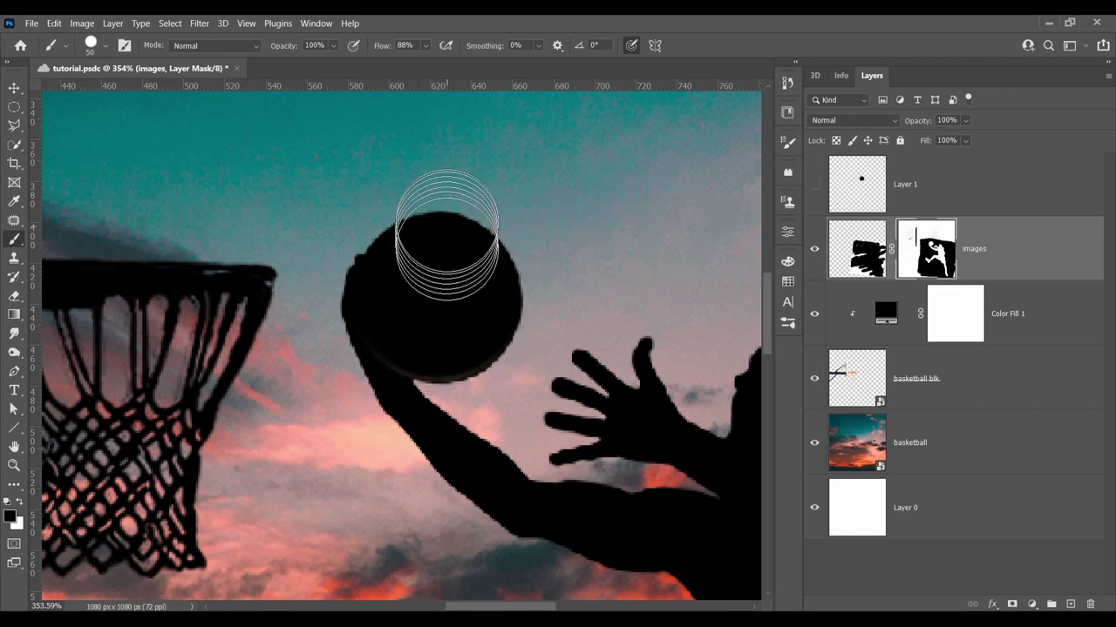
{"action": "mouse_move", "coordinate": [448, 227]}
{"action": "left_mouse_down"}
{"action": "mouse_move", "coordinate": [403, 247]}
{"action": "mouse_move", "coordinate": [457, 345]}
{"action": "mouse_move", "coordinate": [482, 268]}
{"action": "left_mouse_up"}
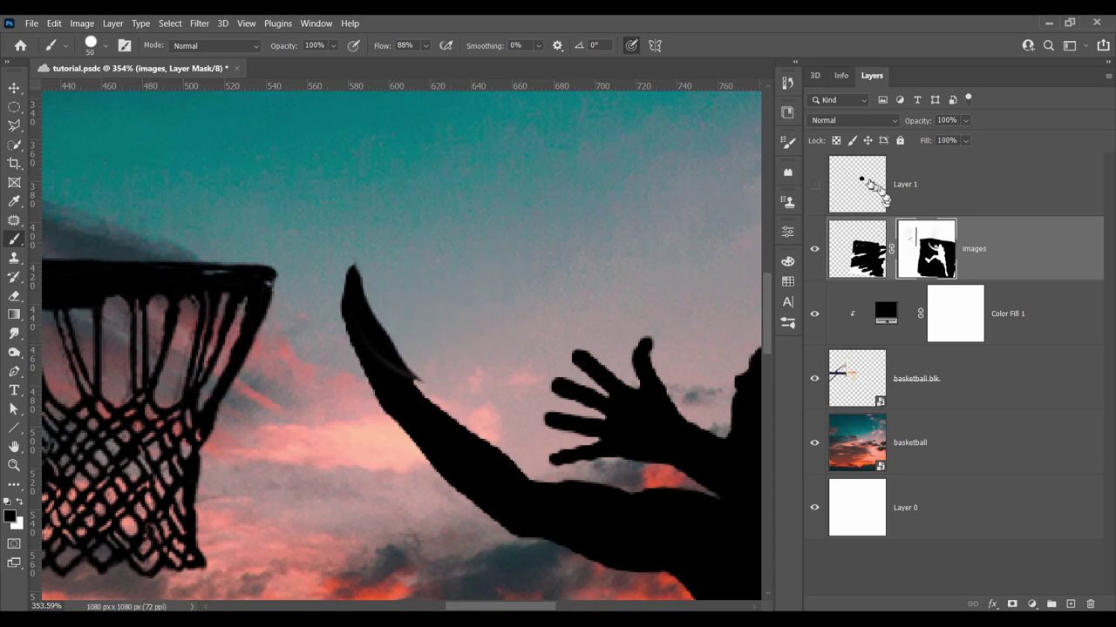
Turn Layer 1 back on and check how the new round ball sits against the player's hand
{"action": "left_click", "coordinate": [819, 187]}
{"action": "left_click", "coordinate": [820, 187]}
{"action": "left_click", "coordinate": [819, 187]}
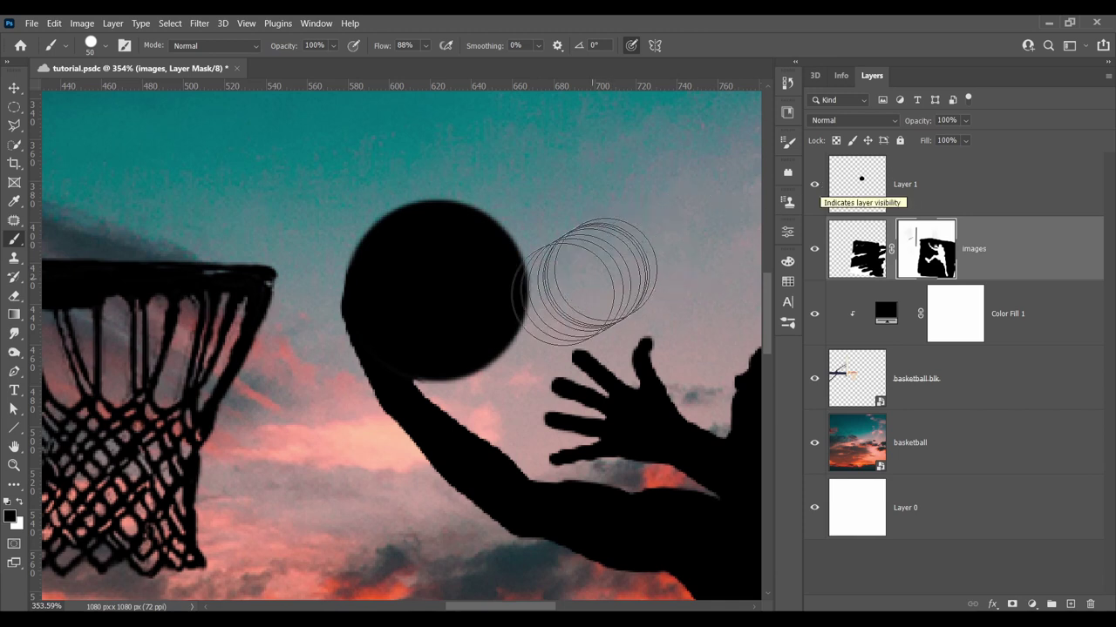
{"action": "scroll", "coordinate": [518, 323], "scroll_direction": "down", "scroll_amount": 5}
{"action": "scroll", "coordinate": [519, 323], "scroll_direction": "down", "scroll_amount": 3}
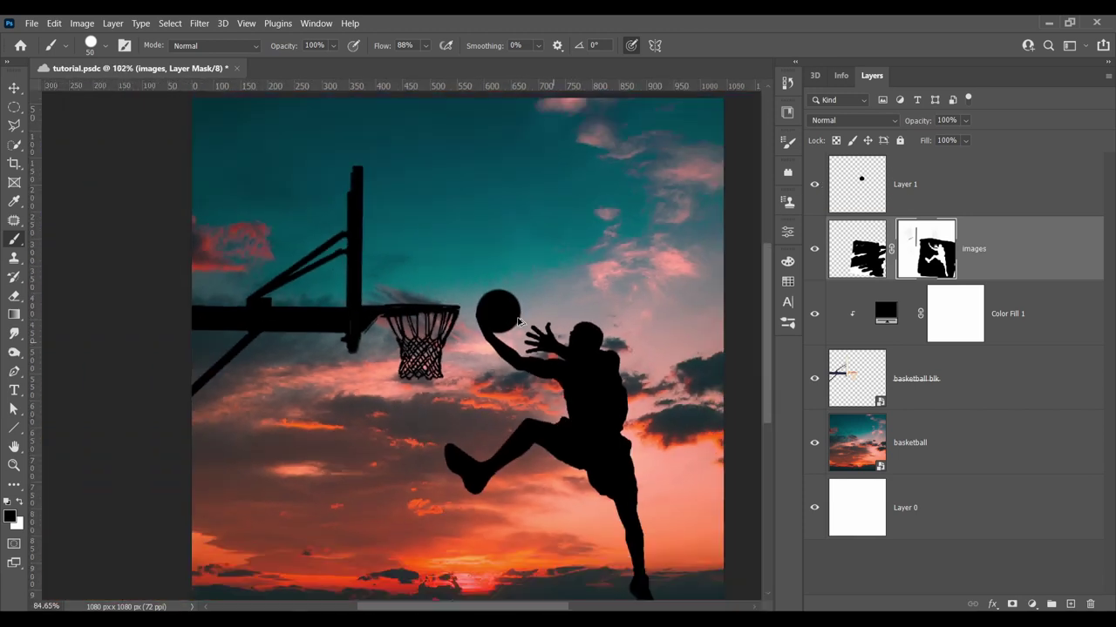
{"action": "scroll", "coordinate": [445, 329], "scroll_direction": "up", "scroll_amount": 4}
{"action": "scroll", "coordinate": [445, 329], "scroll_direction": "up", "scroll_amount": 1}
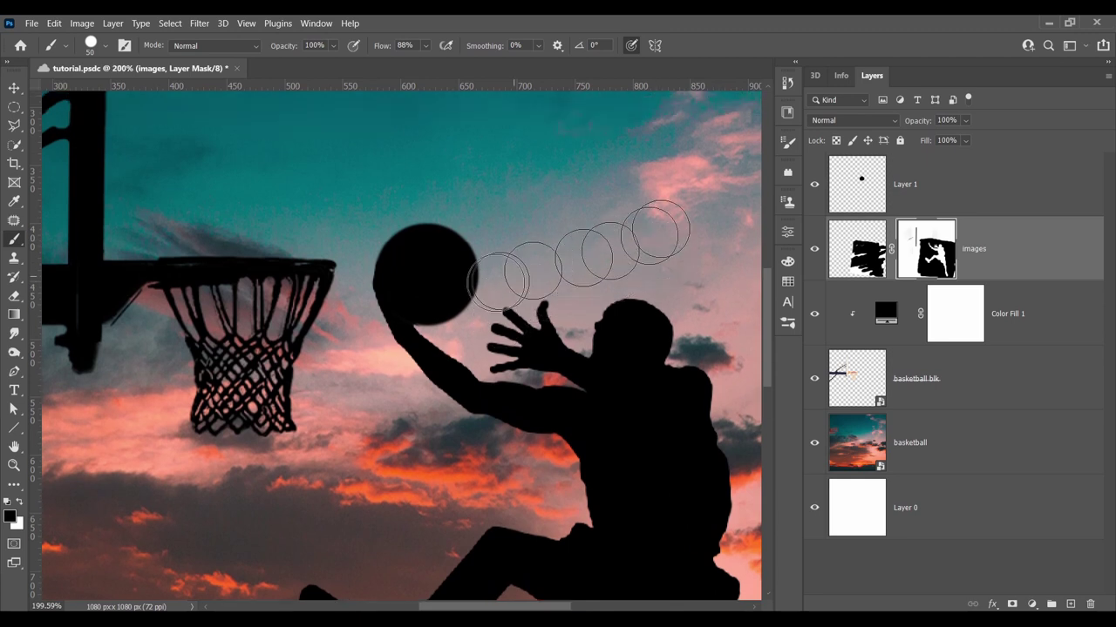
Add a Solid Color fill layer in f7a859 above Layer 1 and clip it to that layer
{"action": "left_click", "coordinate": [967, 187]}
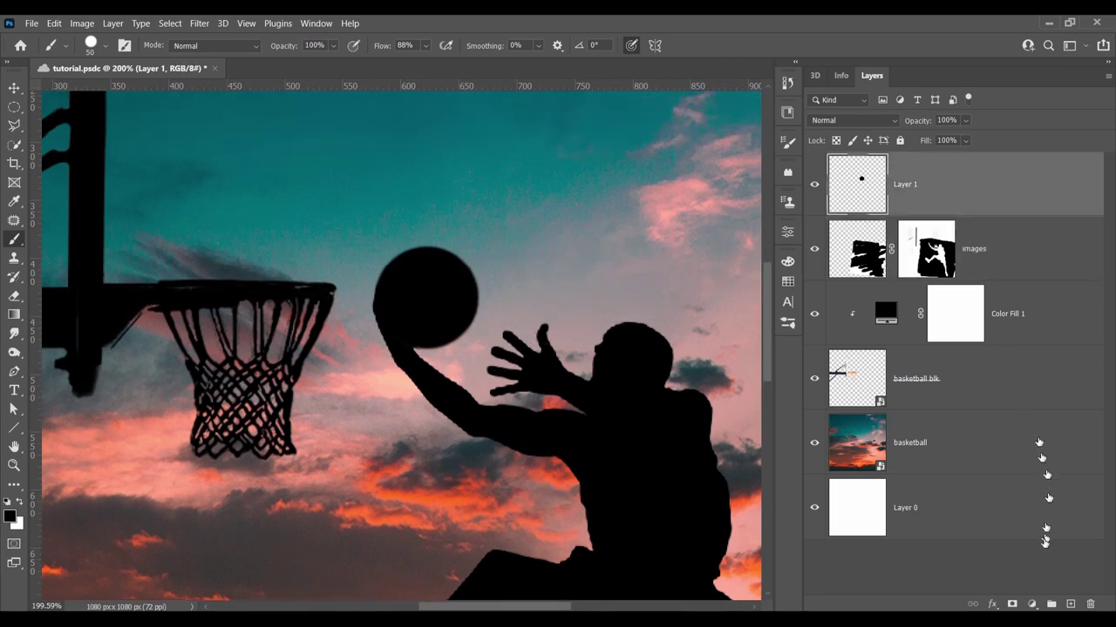
{"action": "left_click", "coordinate": [1035, 605]}
{"action": "left_click", "coordinate": [1031, 352]}
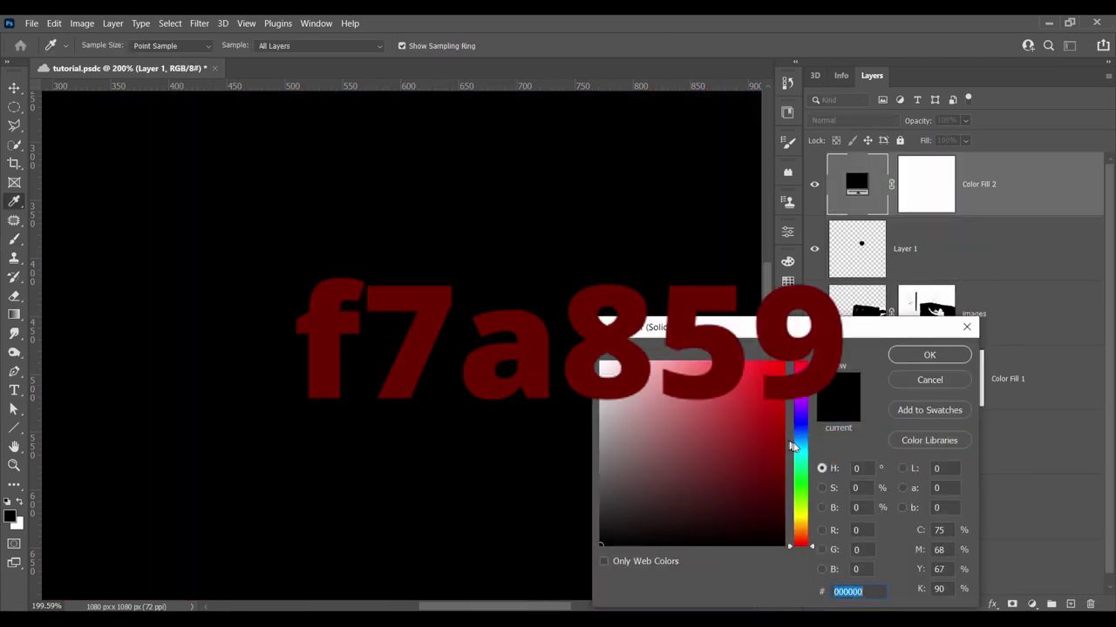
{"action": "left_click_drag", "start_coordinate": [908, 326], "coordinate": [590, 164]}
{"action": "type", "text": "f7a859"}
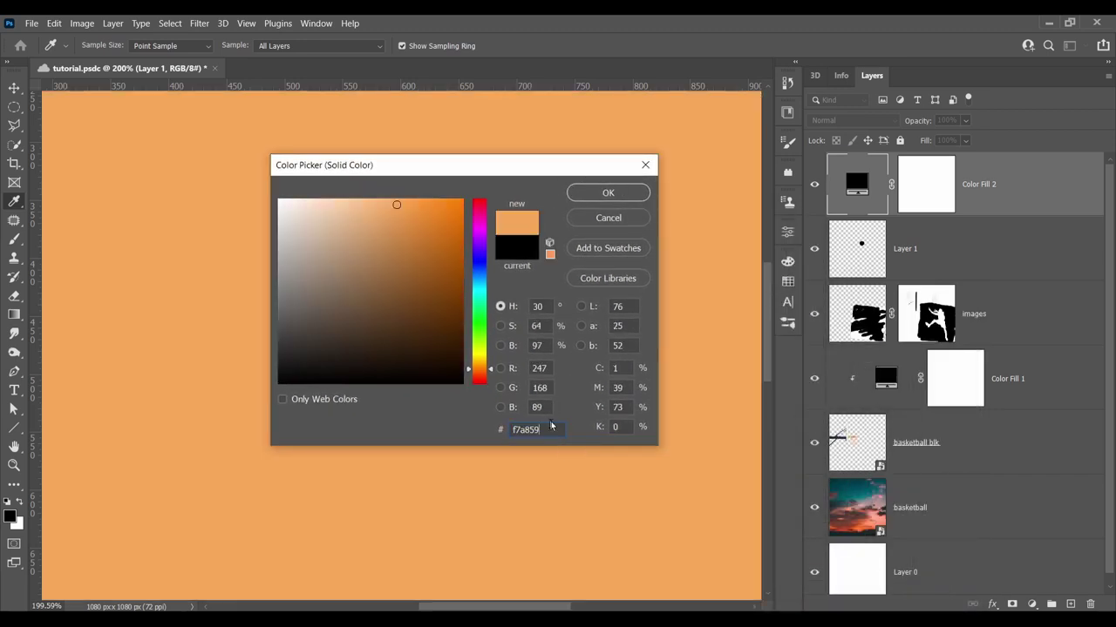
{"action": "left_click", "coordinate": [608, 193]}
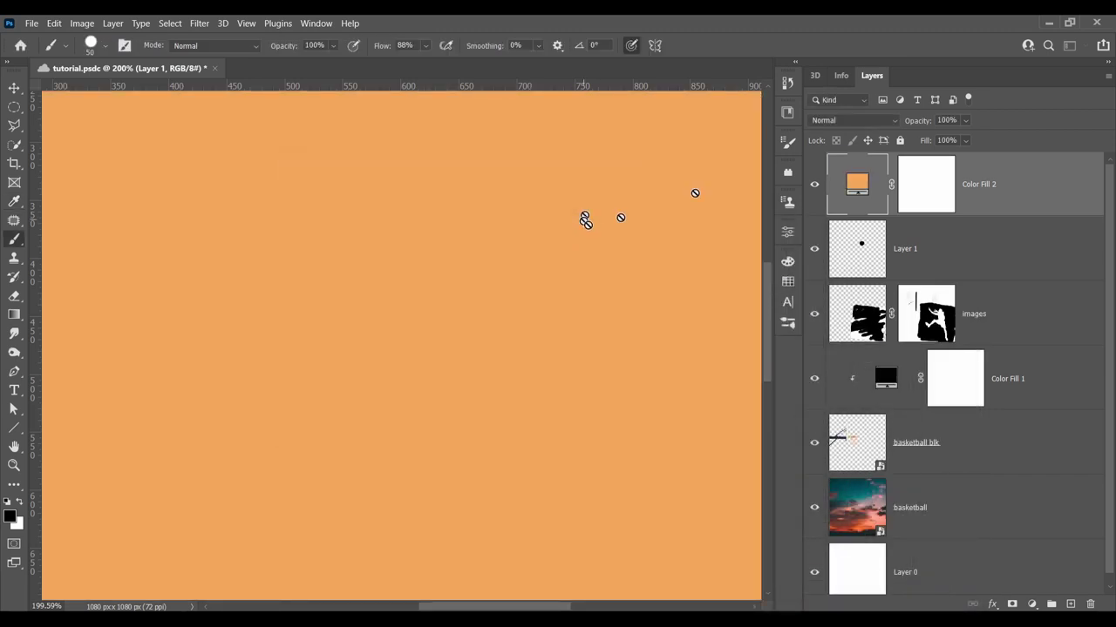
{"action": "left_click", "coordinate": [913, 225], "text": "alt"}
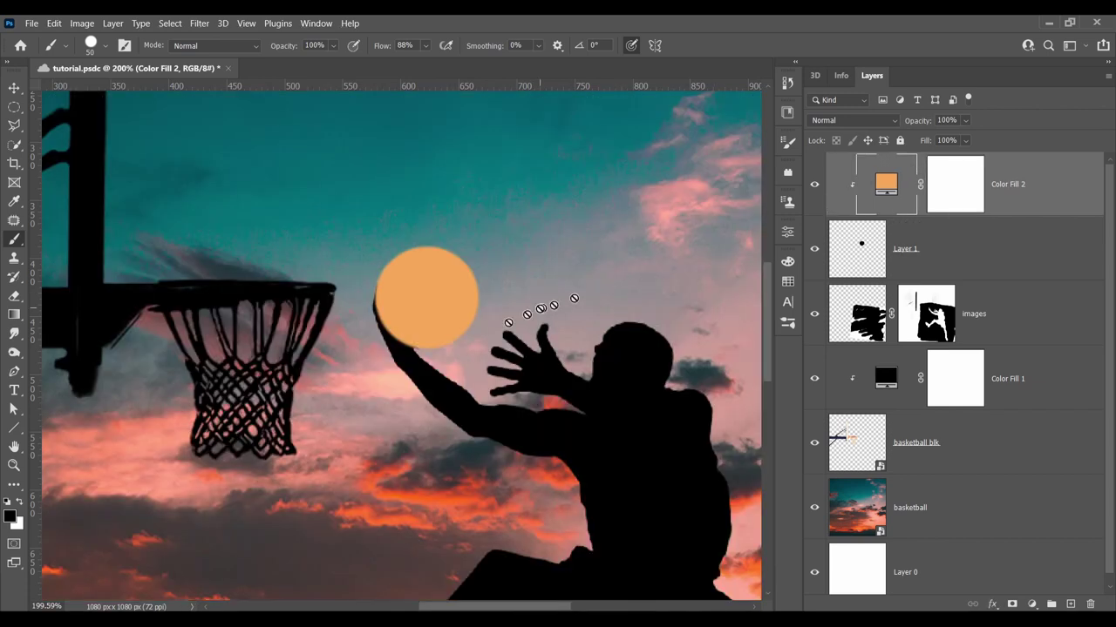
Select Color Fill 2 and Layer 1 together and transform them to shift the orange ball slightly away from the hoop
{"action": "scroll", "coordinate": [400, 326], "scroll_direction": "up", "scroll_amount": 2}
{"action": "scroll", "coordinate": [400, 326], "scroll_direction": "up", "scroll_amount": 2}
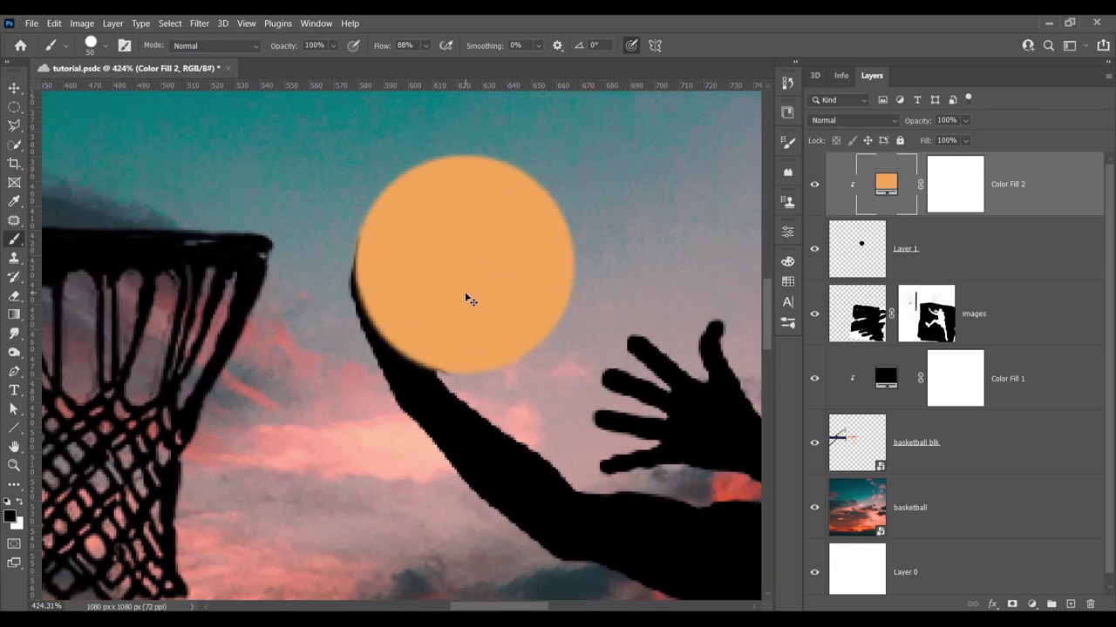
{"action": "key", "text": "ctrl+t"}
{"action": "left_click", "coordinate": [555, 256]}
{"action": "left_click", "coordinate": [958, 252], "text": "ctrl"}
{"action": "key", "text": "ctrl+t"}
{"action": "left_click_drag", "start_coordinate": [528, 274], "coordinate": [539, 270]}
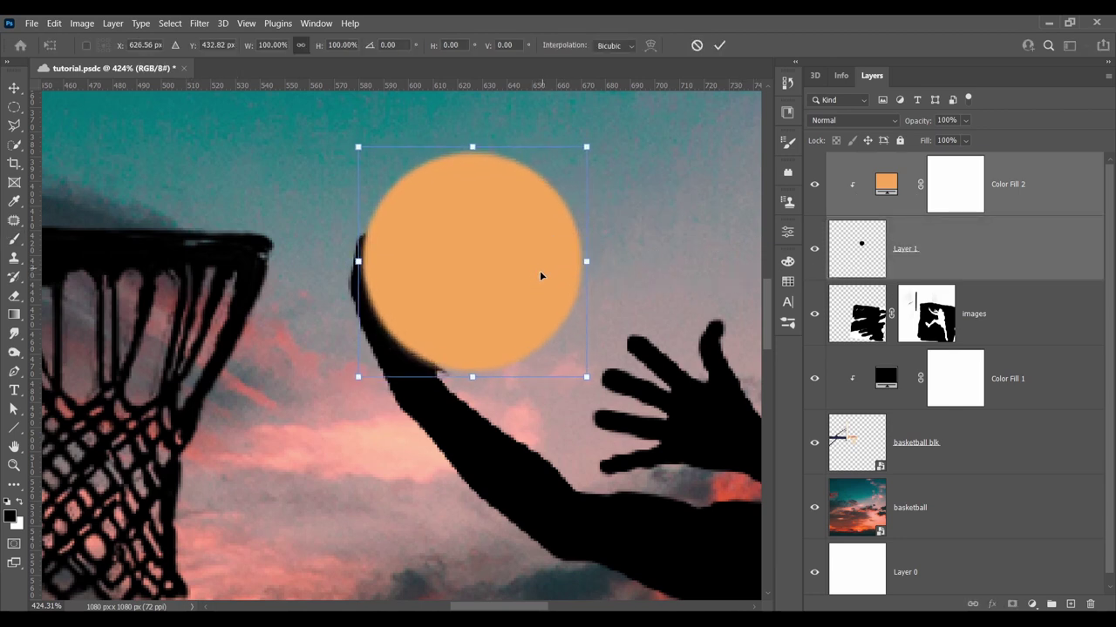
{"action": "mouse_move", "coordinate": [631, 357]}
{"action": "left_mouse_down"}
{"action": "mouse_move", "coordinate": [662, 360]}
{"action": "mouse_move", "coordinate": [631, 376]}
{"action": "left_mouse_up"}
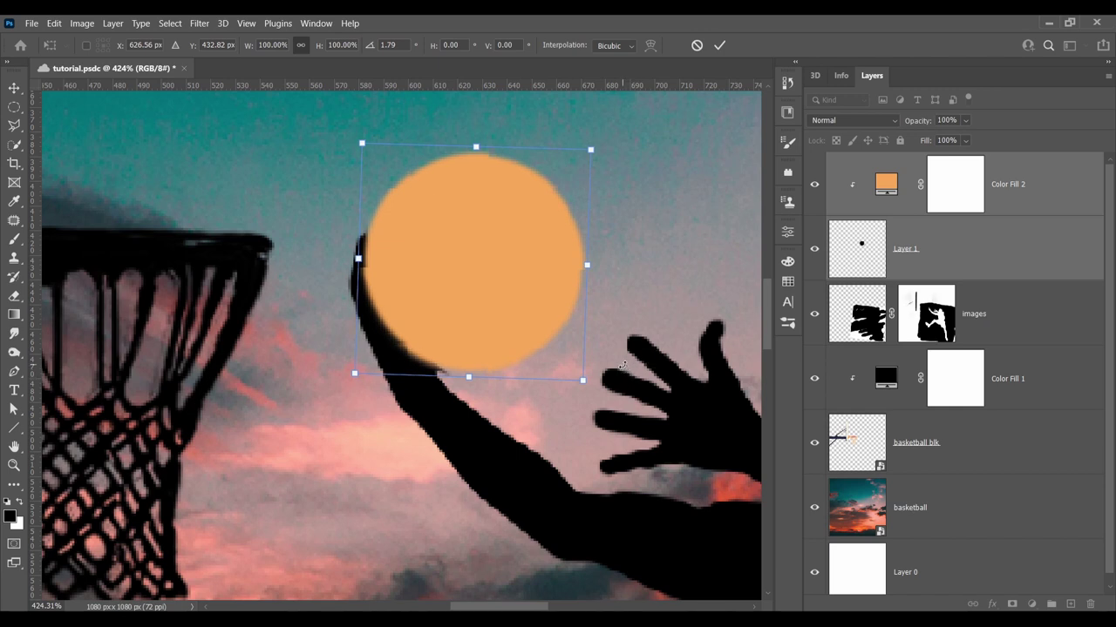
{"action": "key", "text": "Return"}
{"action": "key", "text": "b"}
{"action": "left_click", "coordinate": [926, 314]}
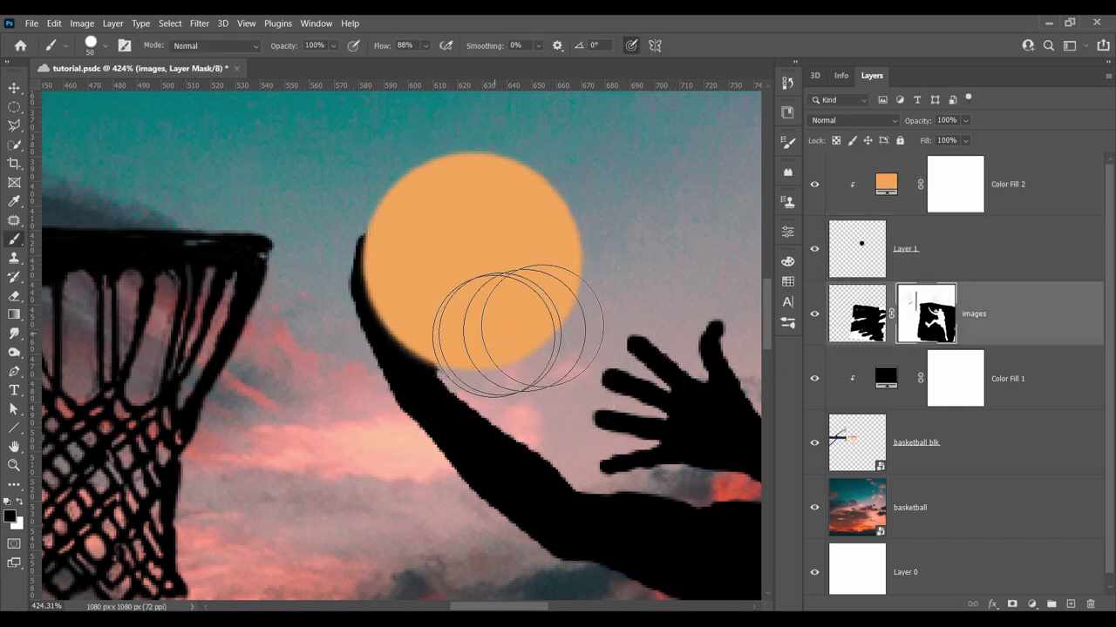
{"action": "scroll", "coordinate": [520, 331], "scroll_direction": "down", "scroll_amount": 4}
Duplicate Color Fill 2, clip the copy to the ball layer, and set its blend mode to Linear Dodge (Add)
{"action": "left_click", "coordinate": [994, 200]}
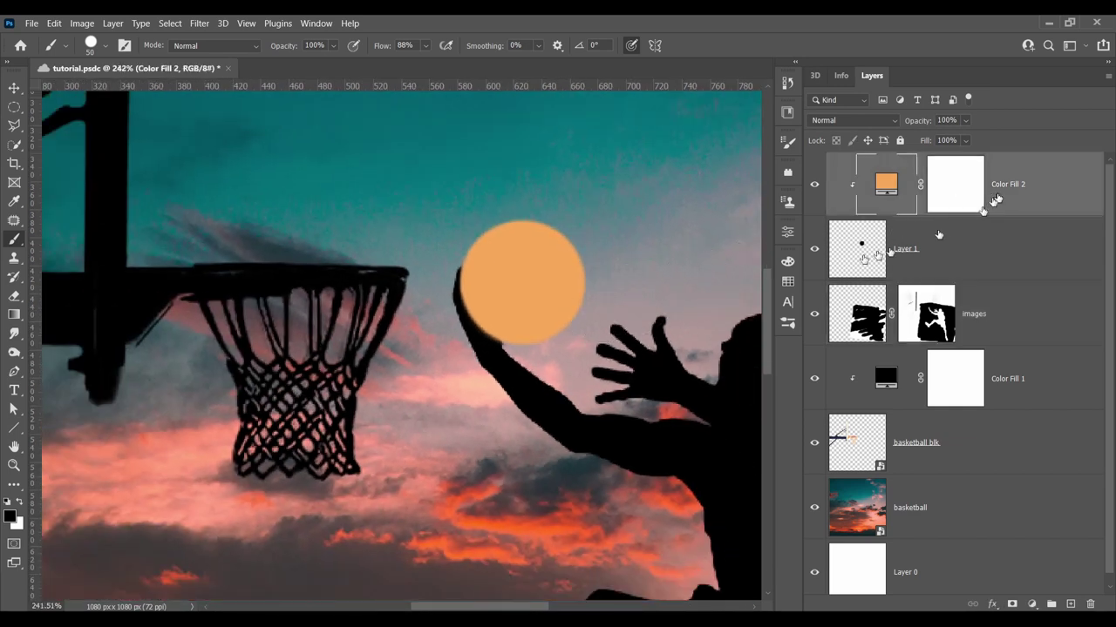
{"action": "scroll", "coordinate": [521, 340], "scroll_direction": "down", "scroll_amount": 5}
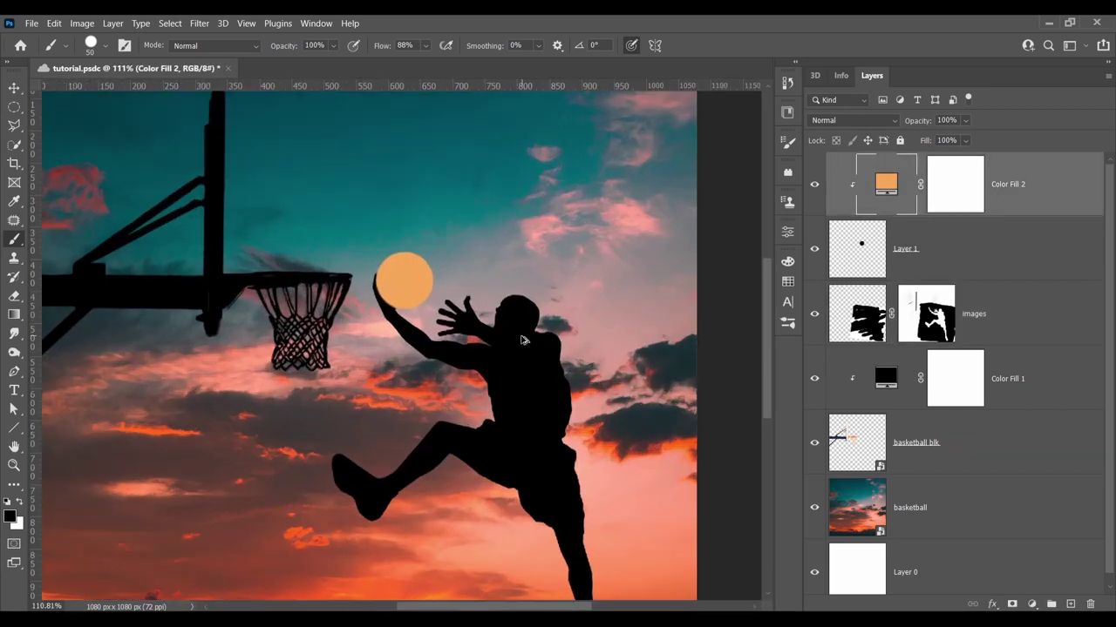
{"action": "key", "text": "ctrl+j"}
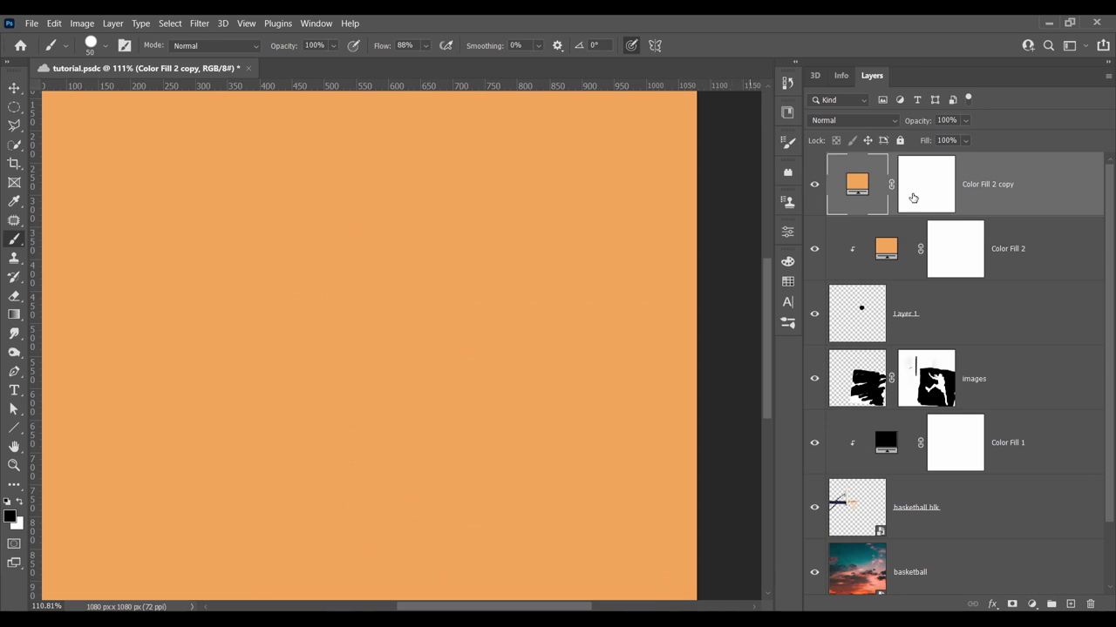
{"action": "left_click", "coordinate": [930, 213], "text": "alt"}
{"action": "left_click", "coordinate": [879, 120]}
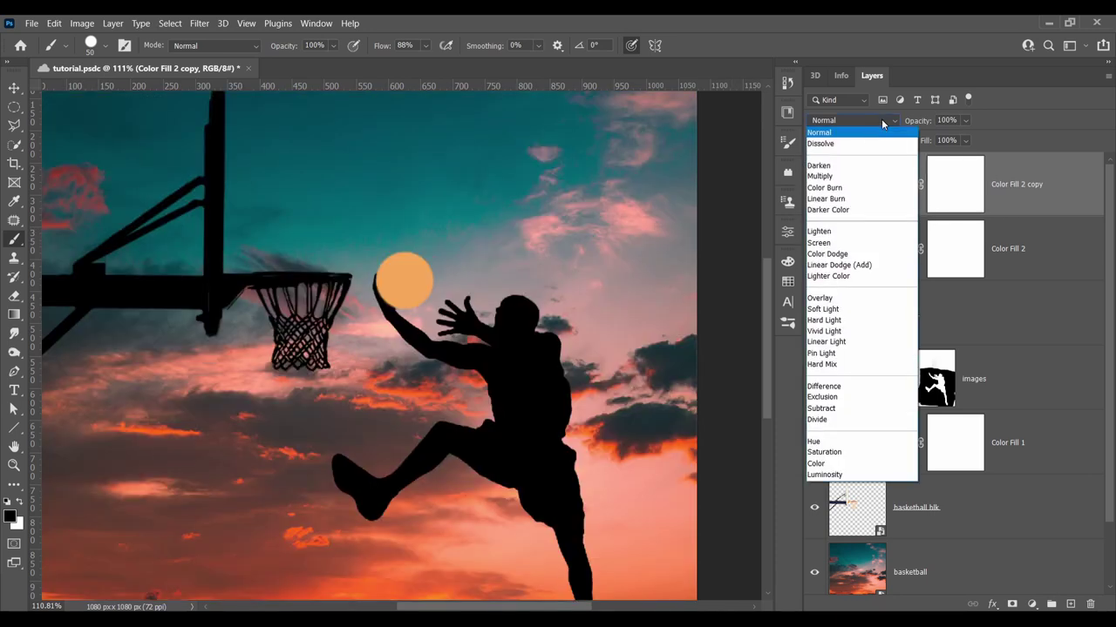
{"action": "left_click", "coordinate": [847, 268]}
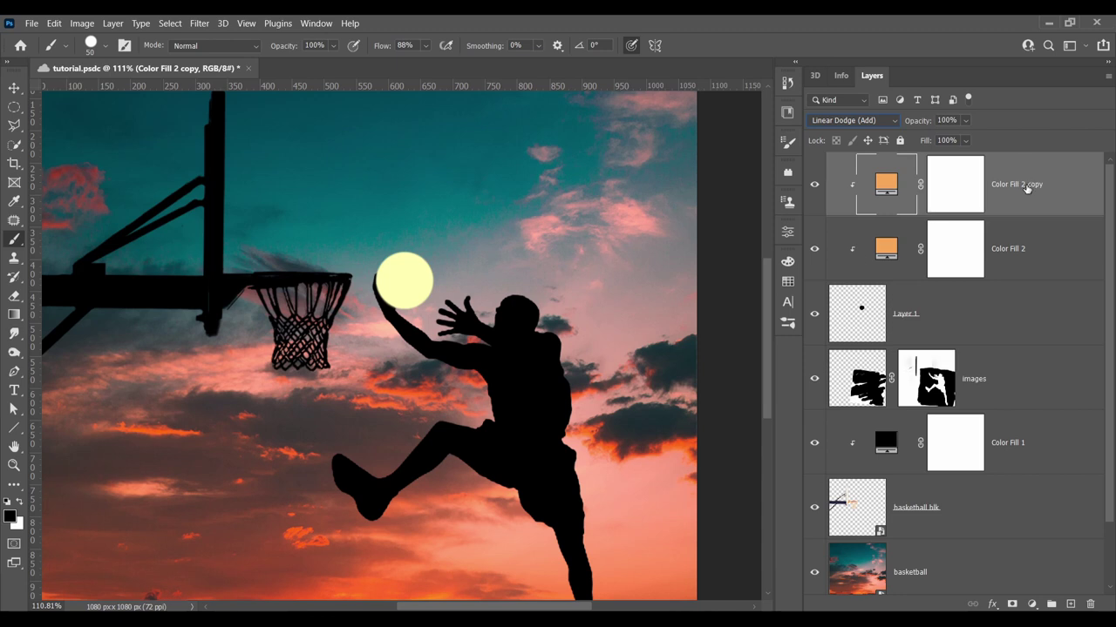
Duplicate the Linear Dodge fill layer without clipping it and invert the duplicate's mask to black
{"action": "key", "text": "ctrl+j"}
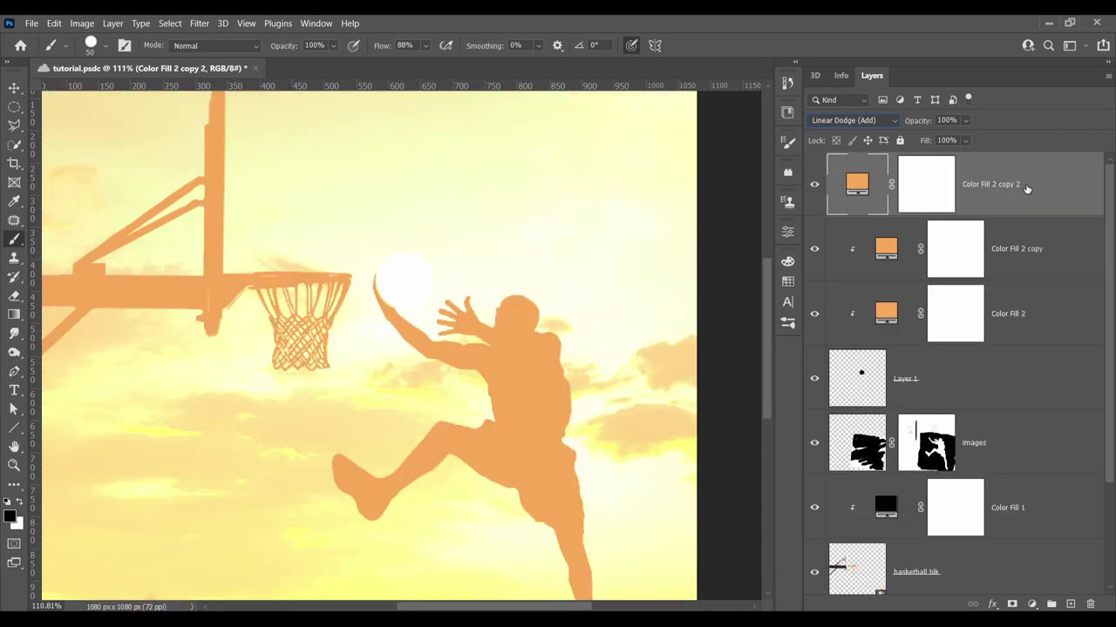
{"action": "left_click", "coordinate": [916, 193]}
{"action": "key", "text": "ctrl+i"}
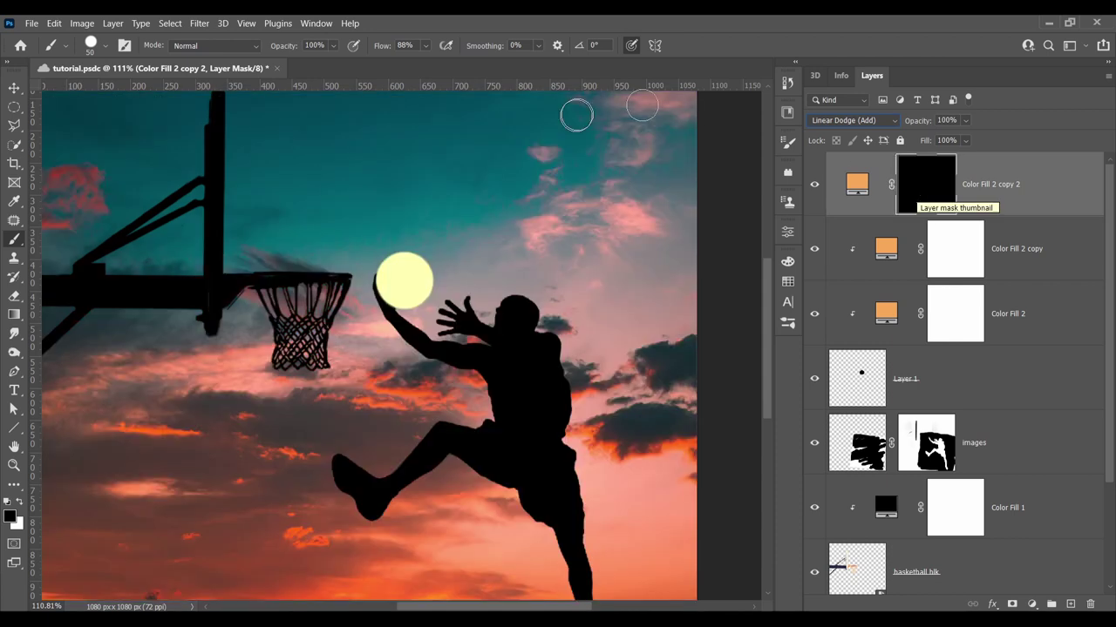
Choose the Soft Round Pressure Size brush at 125 px and dab white over the ball's centre on the black mask
{"action": "right_click", "coordinate": [416, 285]}
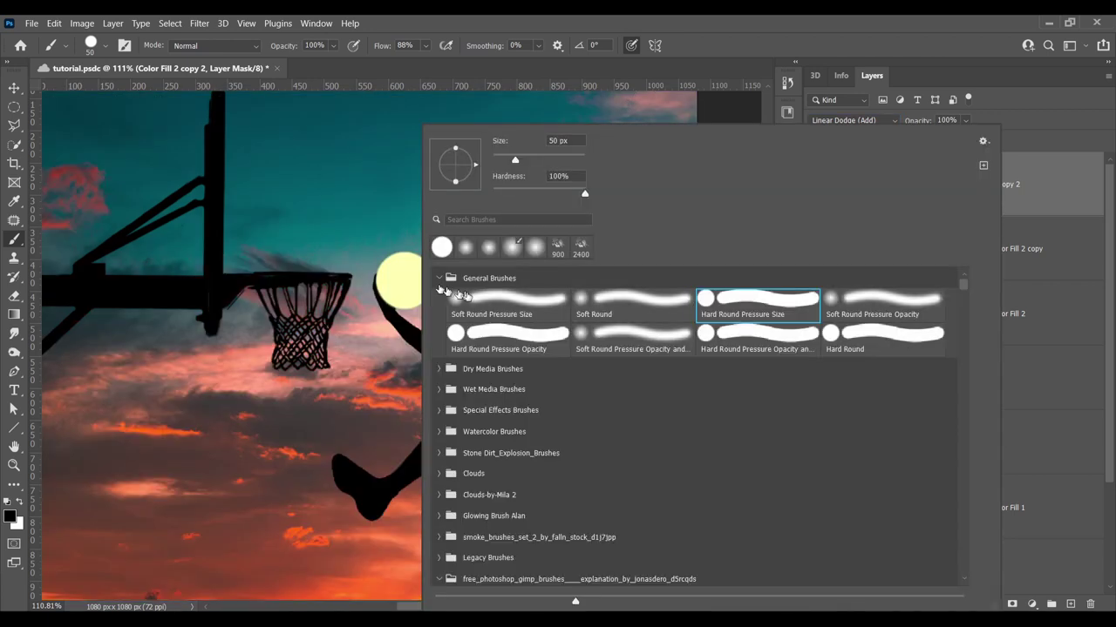
{"action": "left_click", "coordinate": [503, 305]}
{"action": "left_click", "coordinate": [387, 279]}
{"action": "key", "text": "bracketright"}
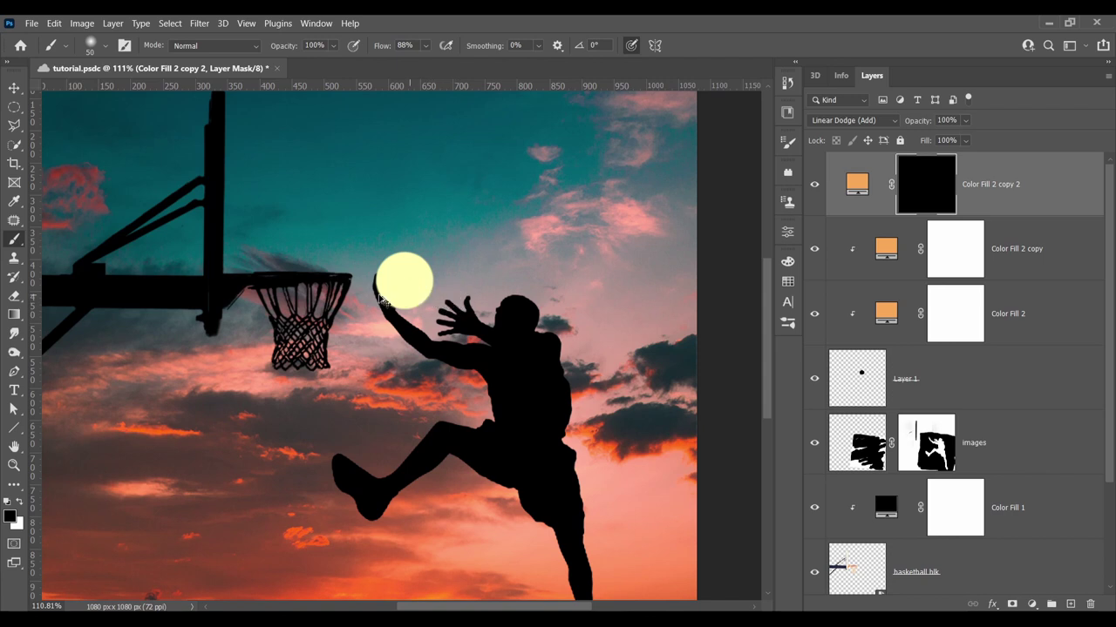
{"action": "scroll", "coordinate": [409, 283], "scroll_direction": "up", "scroll_amount": 5}
{"action": "key", "text": "bracketright"}
{"action": "key", "text": "bracketright"}
{"action": "key", "text": "bracketright"}
{"action": "key", "text": "bracketright"}
{"action": "key", "text": "bracketright"}
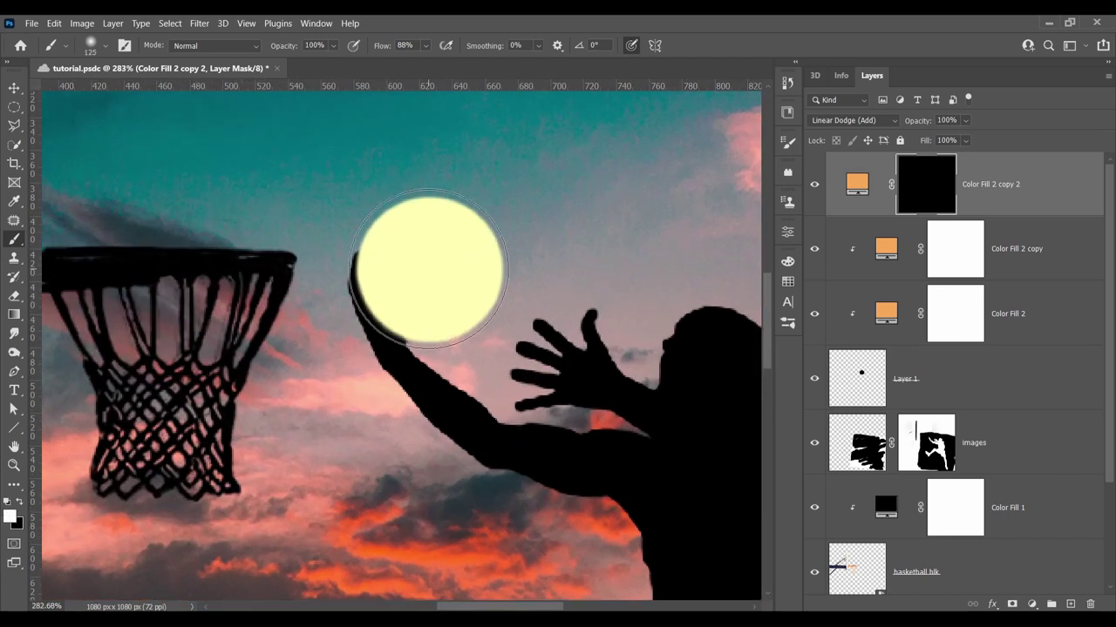
{"action": "left_click", "coordinate": [428, 268]}
Build up the glow with more white dabs on the mask over the ball, varying the soft brush between 60 and 150 px
{"action": "key", "text": "bracketleft"}
{"action": "key", "text": "bracketleft"}
{"action": "key", "text": "bracketleft"}
{"action": "key", "text": "bracketleft"}
{"action": "key", "text": "bracketleft"}
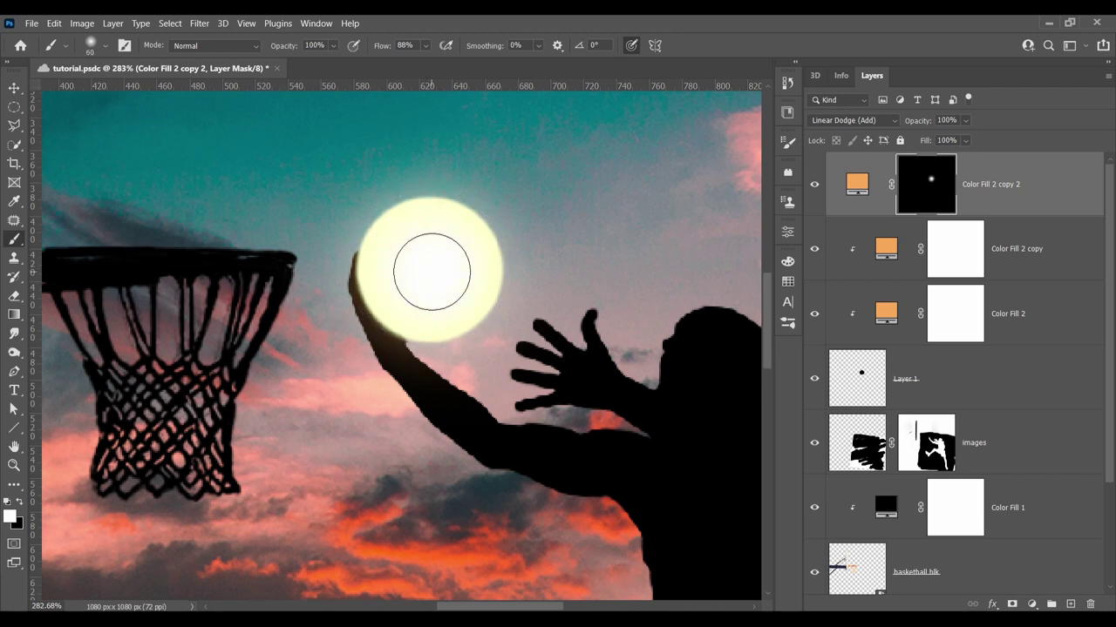
{"action": "key", "text": "bracketright"}
{"action": "key", "text": "bracketright"}
{"action": "key", "text": "bracketright"}
{"action": "key", "text": "bracketright"}
{"action": "key", "text": "bracketright"}
{"action": "key", "text": "bracketright"}
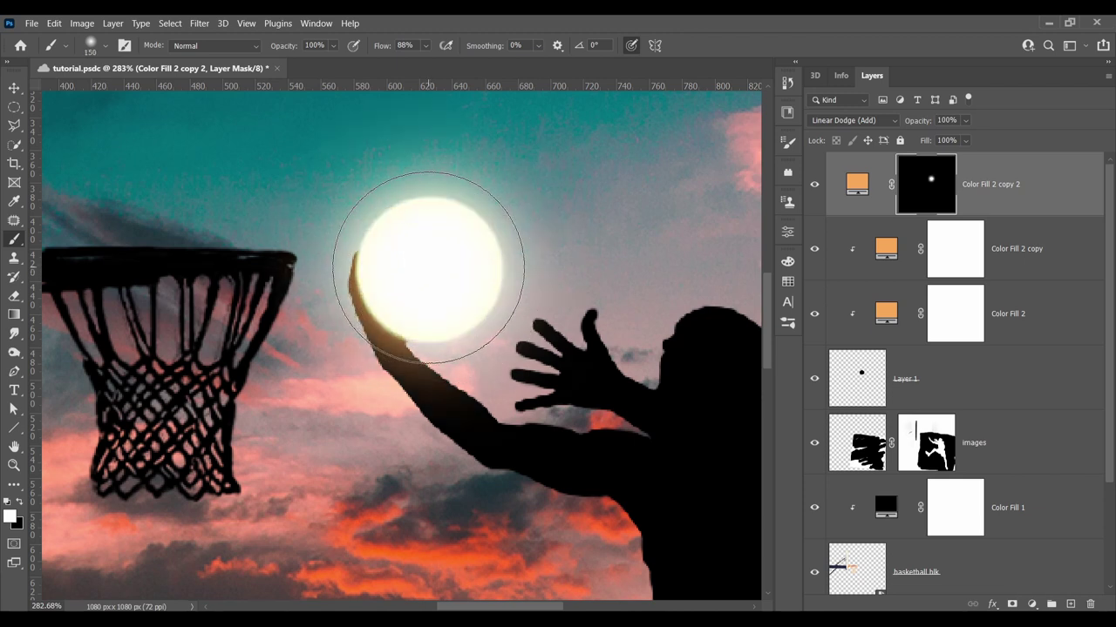
{"action": "scroll", "coordinate": [512, 269], "scroll_direction": "down", "scroll_amount": 3}
{"action": "scroll", "coordinate": [511, 270], "scroll_direction": "up", "scroll_amount": 4}
{"action": "key", "text": "bracketleft"}
{"action": "key", "text": "bracketleft"}
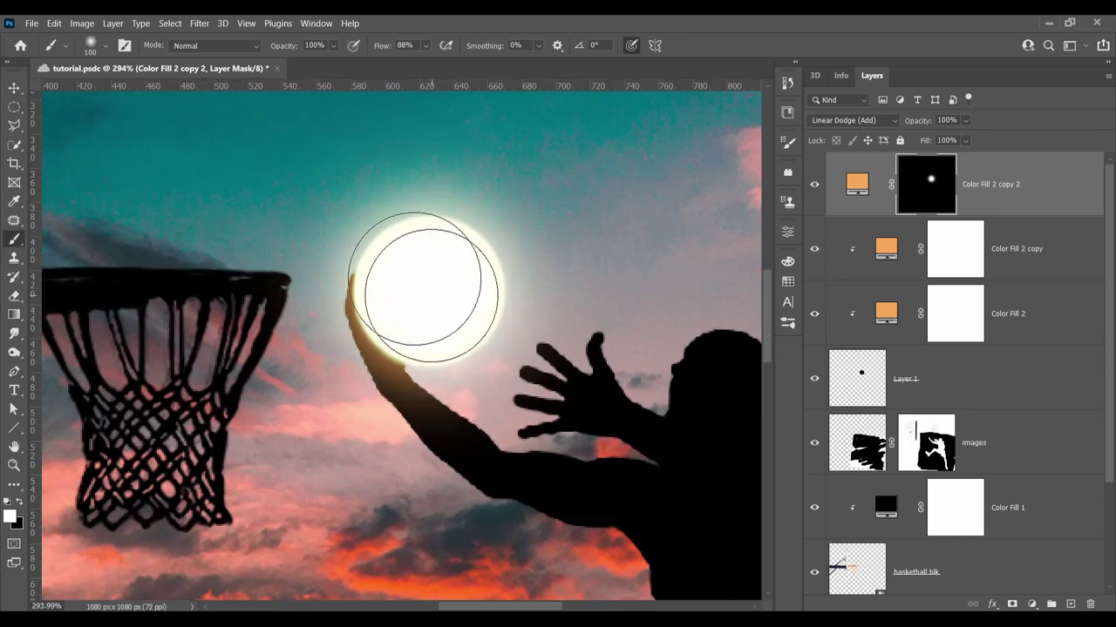
{"action": "right_click", "coordinate": [432, 296], "text": "alt"}
Stamp all visible layers onto a new top layer and convert it to a Smart Object
{"action": "key", "text": "ctrl+0"}
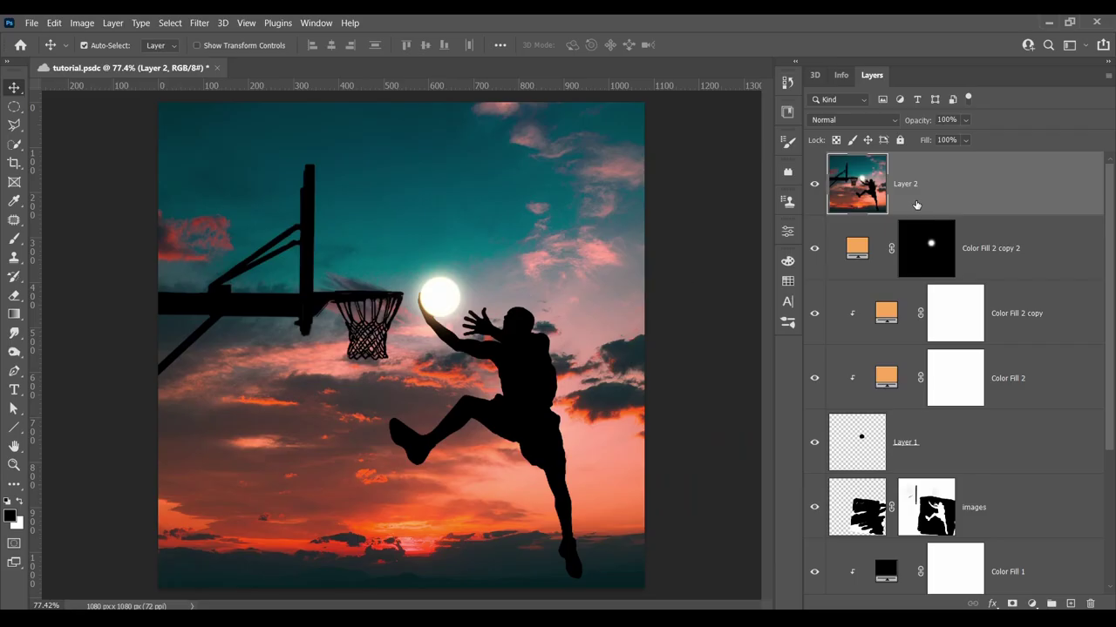
{"action": "right_click", "coordinate": [916, 206]}
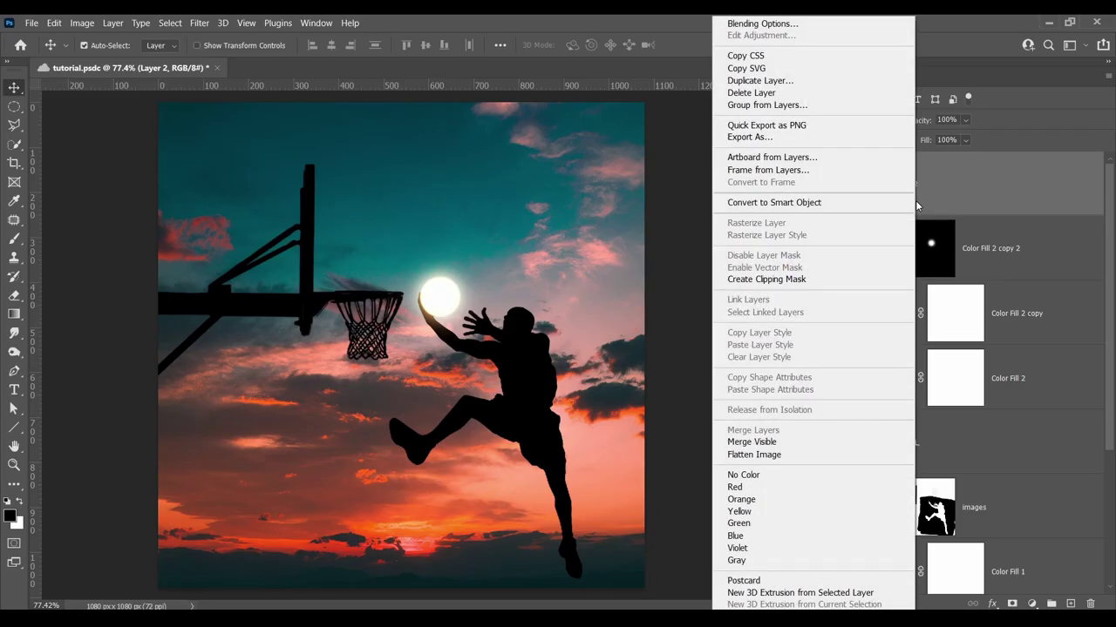
{"action": "left_click", "coordinate": [868, 202]}
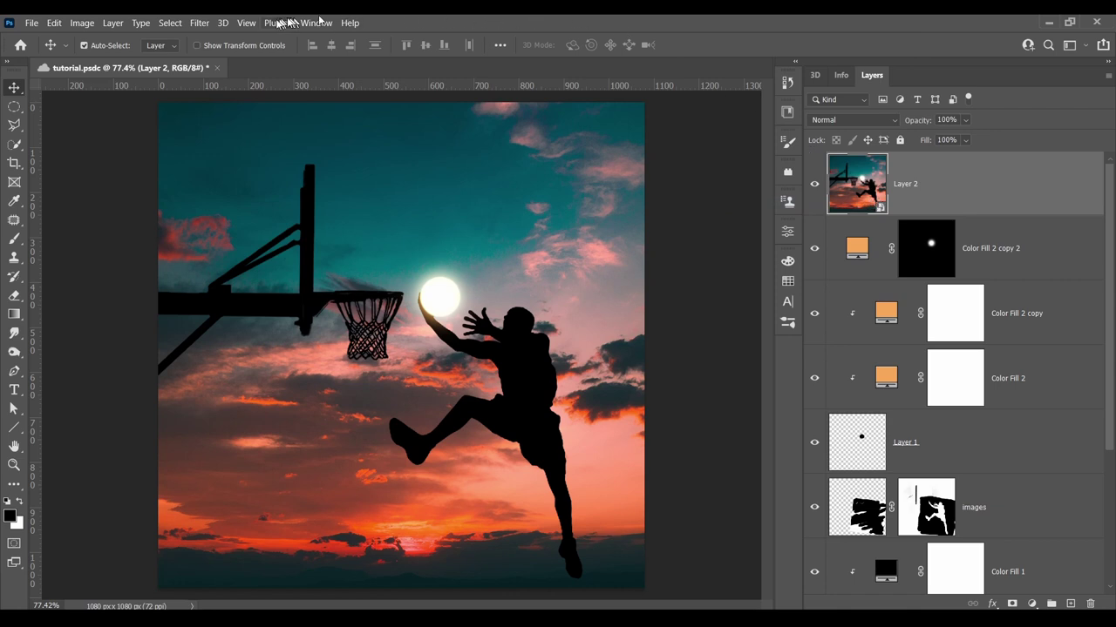
Open the Camera Raw Filter on the merged Smart Object and set Temperature to -16 and Tint to +18
{"action": "left_click", "coordinate": [199, 22]}
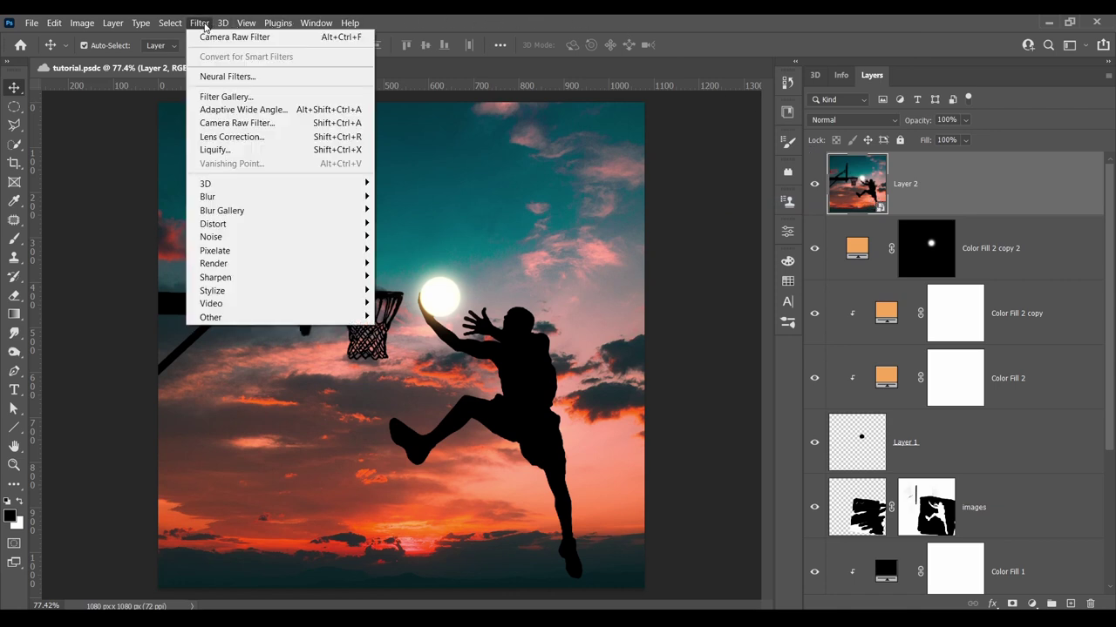
{"action": "left_click", "coordinate": [234, 123]}
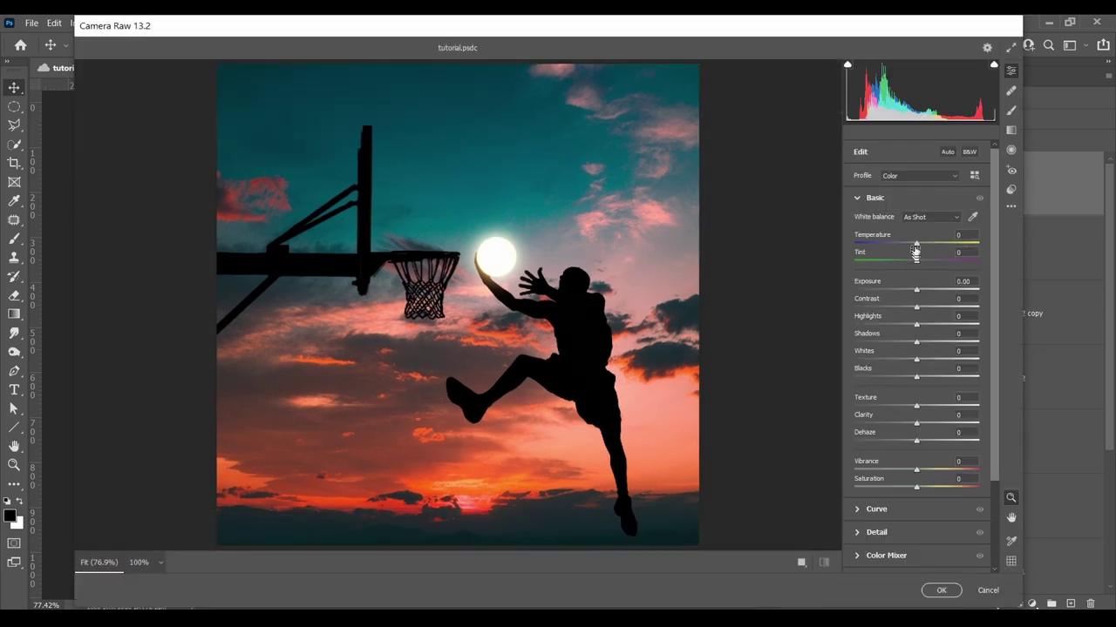
{"action": "left_click_drag", "start_coordinate": [916, 244], "coordinate": [905, 247]}
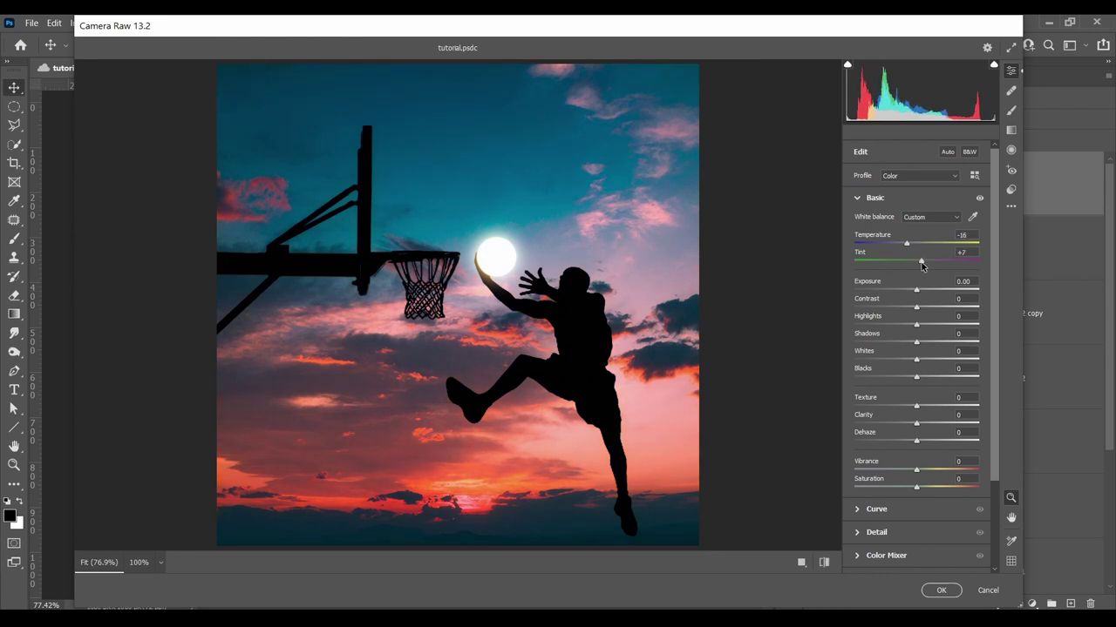
{"action": "left_click_drag", "start_coordinate": [923, 265], "coordinate": [927, 266]}
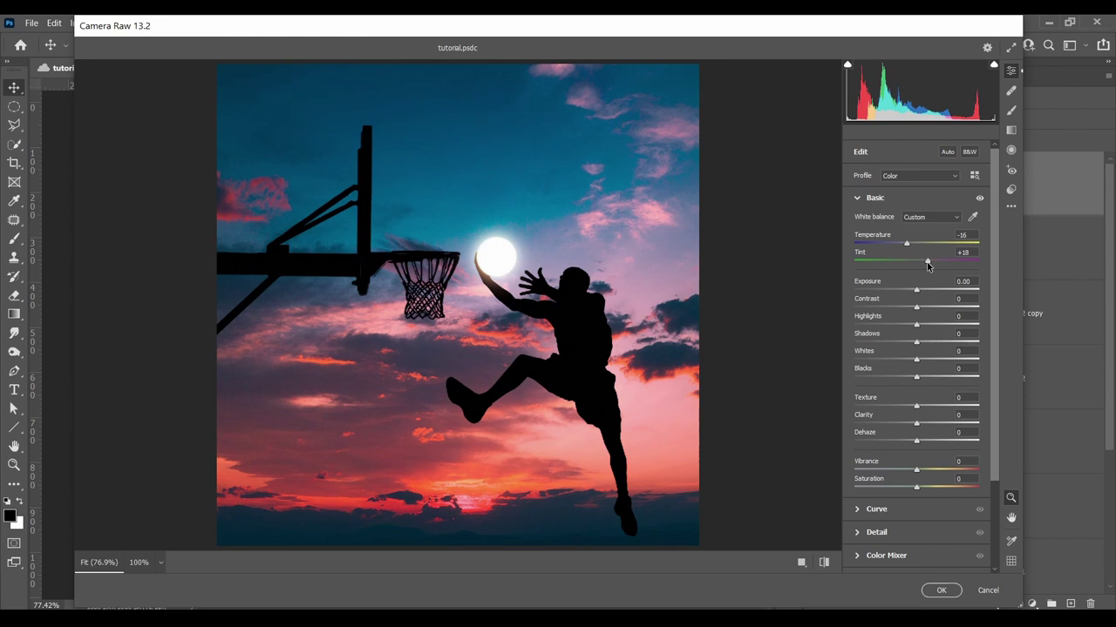
Set Exposure to +0.25, Contrast +10, Highlights +19, Shadows -17, Whites +8, Blacks -12 and Texture -11, and lower Clarity slightly
{"action": "left_click_drag", "start_coordinate": [916, 294], "coordinate": [920, 291]}
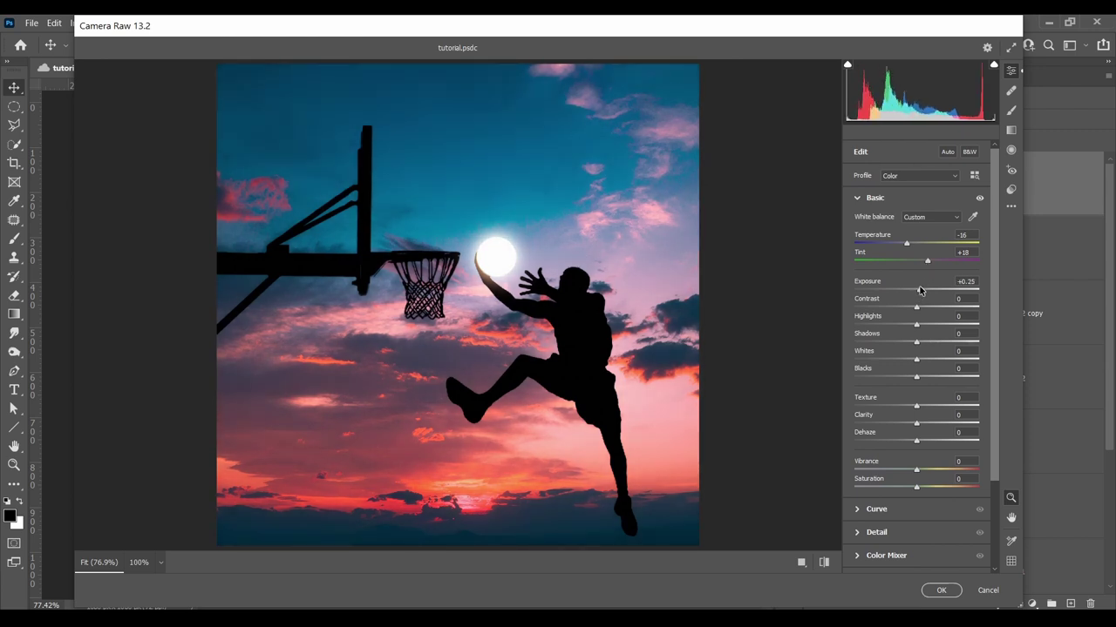
{"action": "left_click_drag", "start_coordinate": [916, 307], "coordinate": [909, 378]}
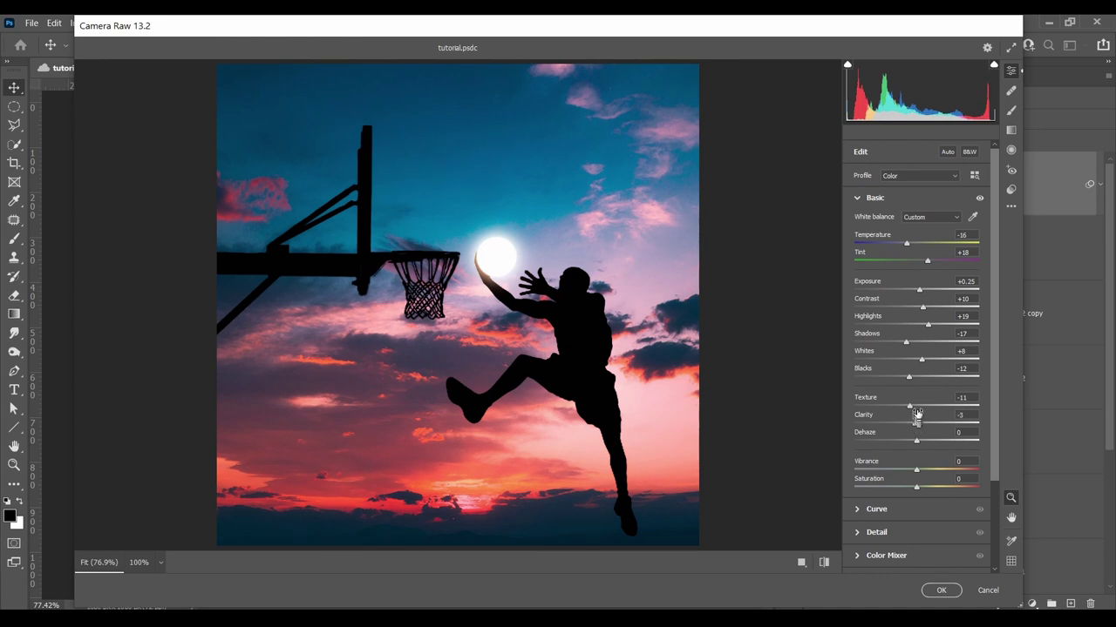
Shape a gentle S-curve on the point curve with control points in the shadows, midtones and highlights
{"action": "scroll", "coordinate": [916, 415], "scroll_direction": "down", "scroll_amount": 3}
{"action": "left_click", "coordinate": [908, 398]}
{"action": "left_click", "coordinate": [870, 367]}
{"action": "left_click", "coordinate": [961, 272]}
Colour grade the image, shifting the midtones slightly towards blue-violet and the highlights towards orange at hue 22, saturation 15
{"action": "scroll", "coordinate": [915, 392], "scroll_direction": "down", "scroll_amount": 1}
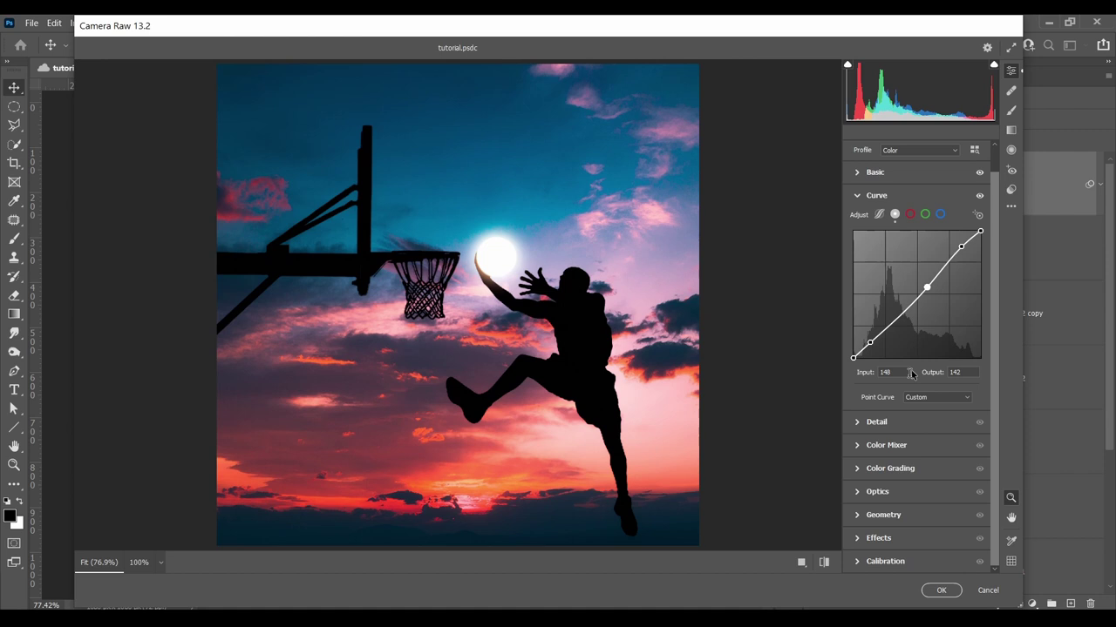
{"action": "left_click", "coordinate": [889, 468]}
{"action": "left_click_drag", "start_coordinate": [912, 373], "coordinate": [915, 375]}
{"action": "left_click_drag", "start_coordinate": [879, 464], "coordinate": [879, 463]}
{"action": "left_click_drag", "start_coordinate": [952, 463], "coordinate": [983, 449]}
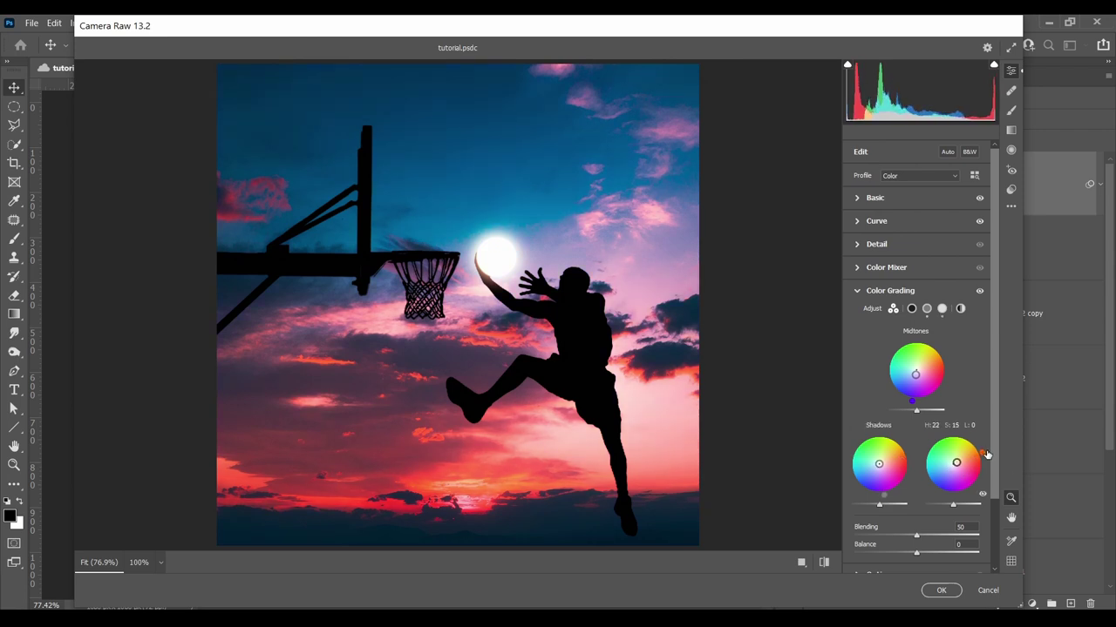
Add a warmer, brighter radial filter around the glowing ball and apply the Camera Raw edits
{"action": "scroll", "coordinate": [911, 451], "scroll_direction": "down", "scroll_amount": 2}
{"action": "scroll", "coordinate": [912, 449], "scroll_direction": "up", "scroll_amount": 2}
{"action": "left_click", "coordinate": [945, 590]}
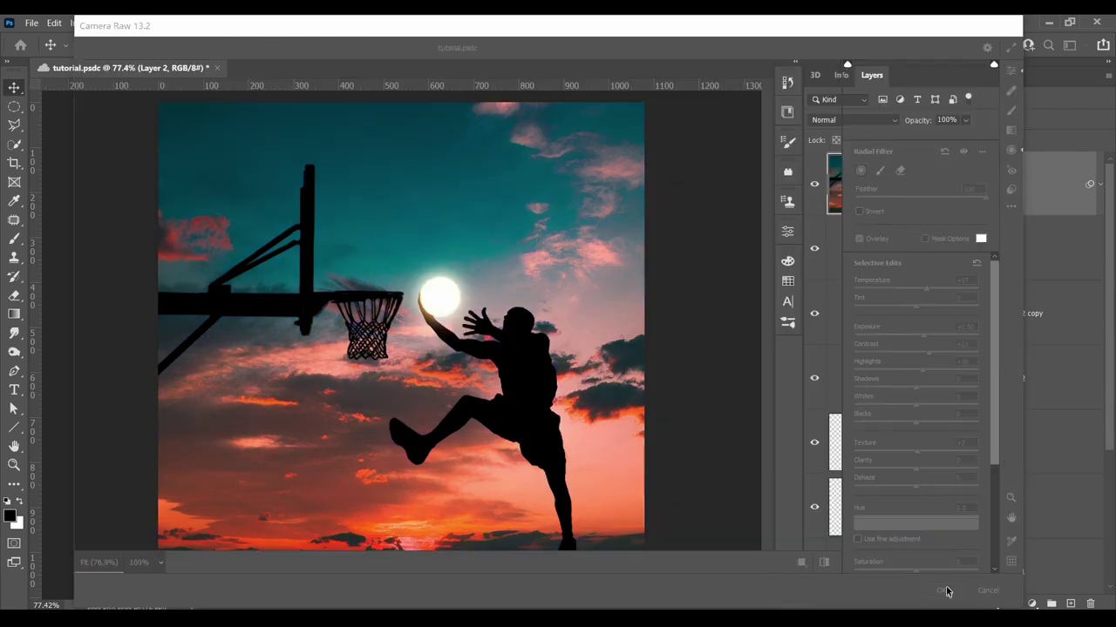
Add a Hue/Saturation adjustment layer above the merged layer with Saturation at -8
{"action": "left_click", "coordinate": [1032, 604]}
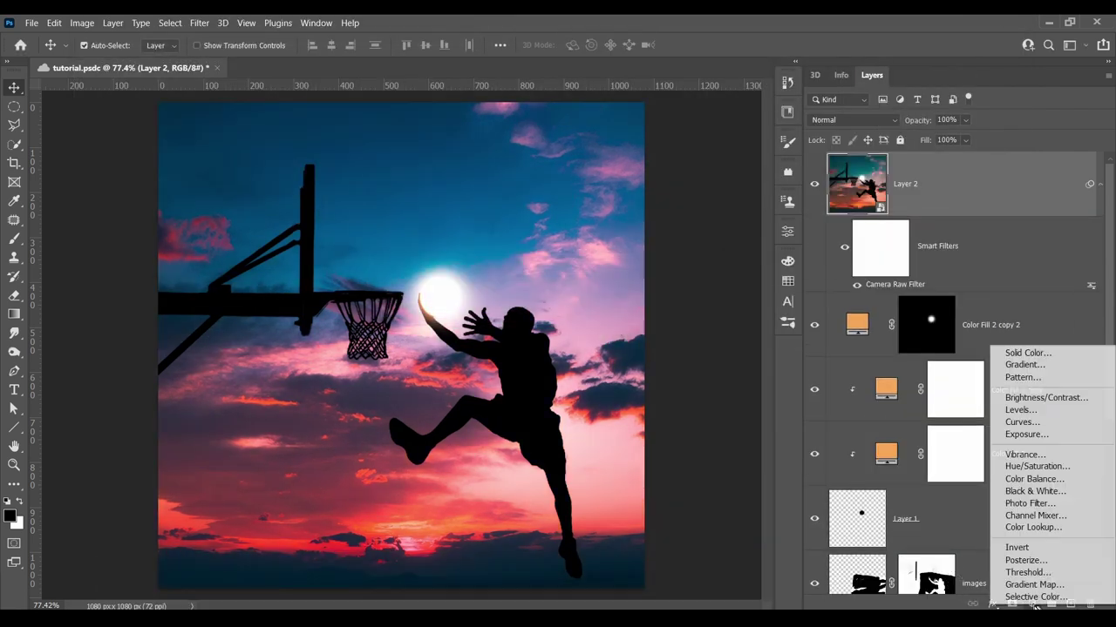
{"action": "left_click", "coordinate": [1024, 467]}
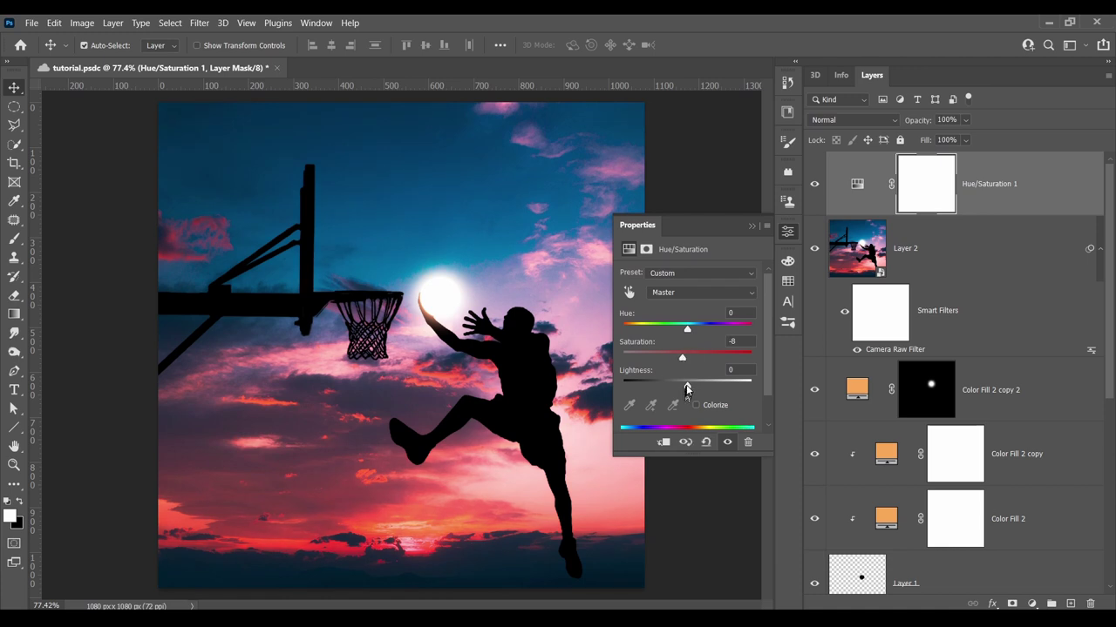
{"action": "left_click_drag", "start_coordinate": [690, 387], "coordinate": [687, 385]}
{"action": "left_click", "coordinate": [752, 228]}
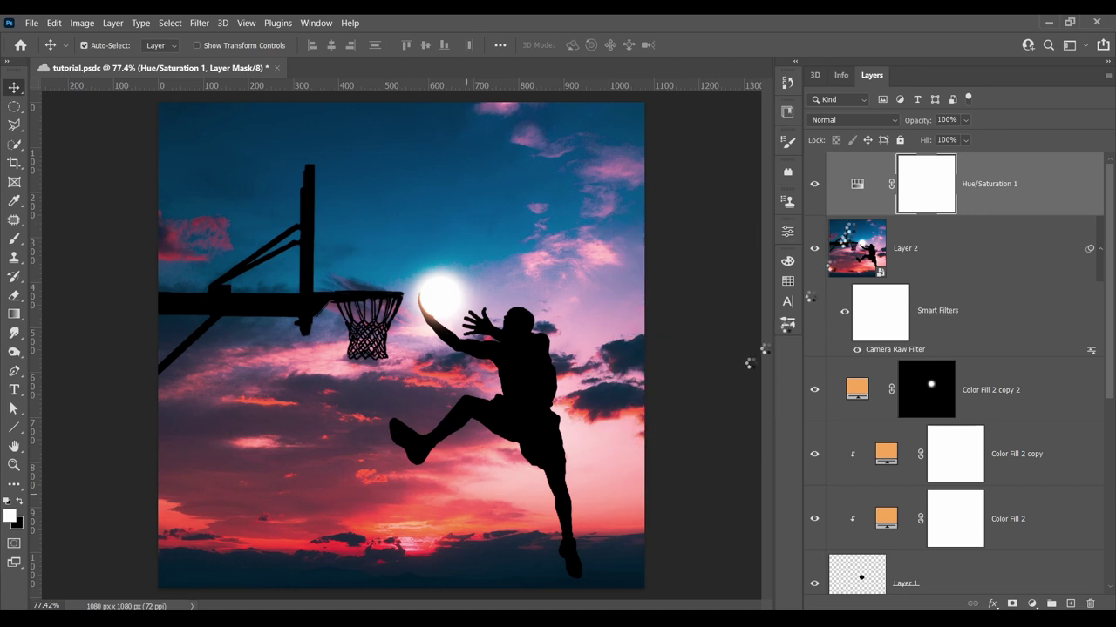
Place the Signature white image, blend it with Screen, scale it to 12.5% and move it near the picture's lower edge
{"action": "left_click", "coordinate": [849, 120]}
{"action": "left_click", "coordinate": [863, 230]}
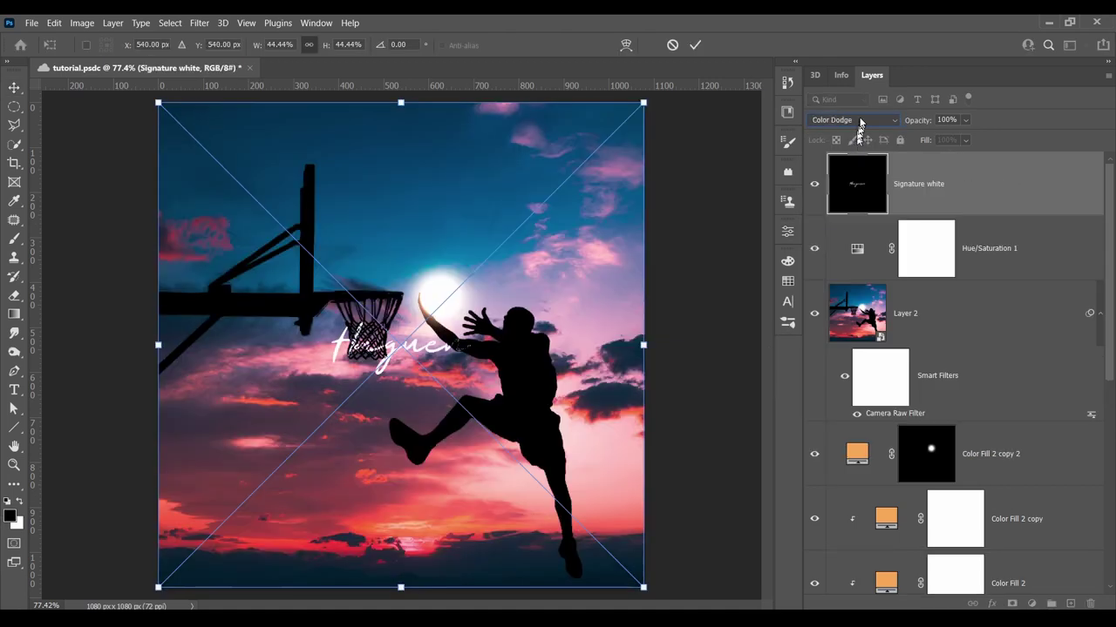
{"action": "left_click", "coordinate": [854, 119]}
{"action": "left_click", "coordinate": [832, 243]}
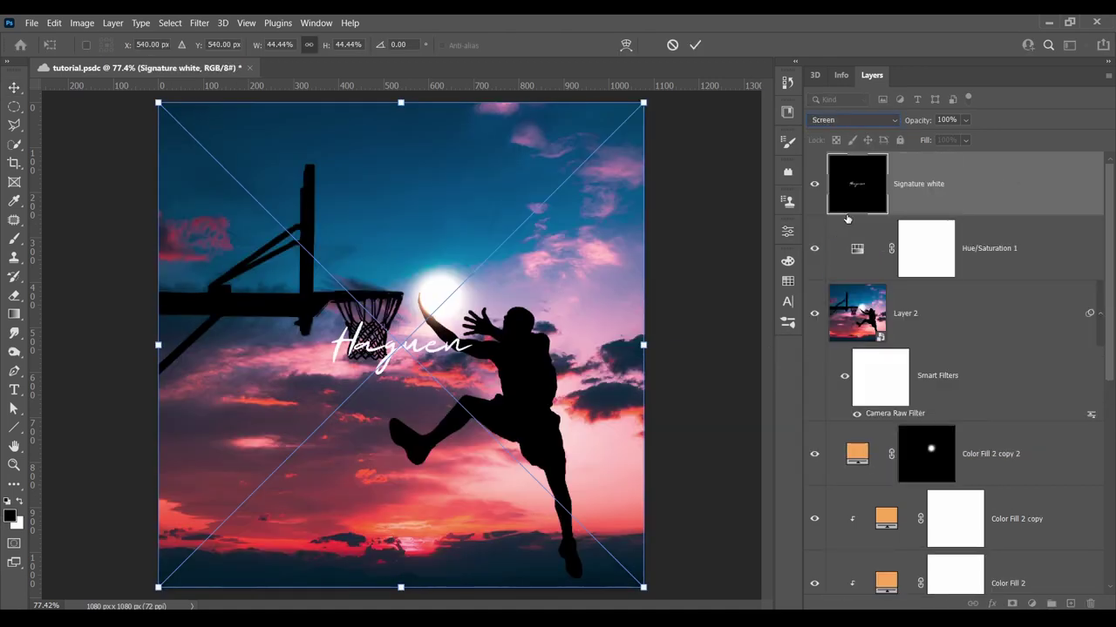
{"action": "left_click_drag", "start_coordinate": [641, 101], "coordinate": [294, 455]}
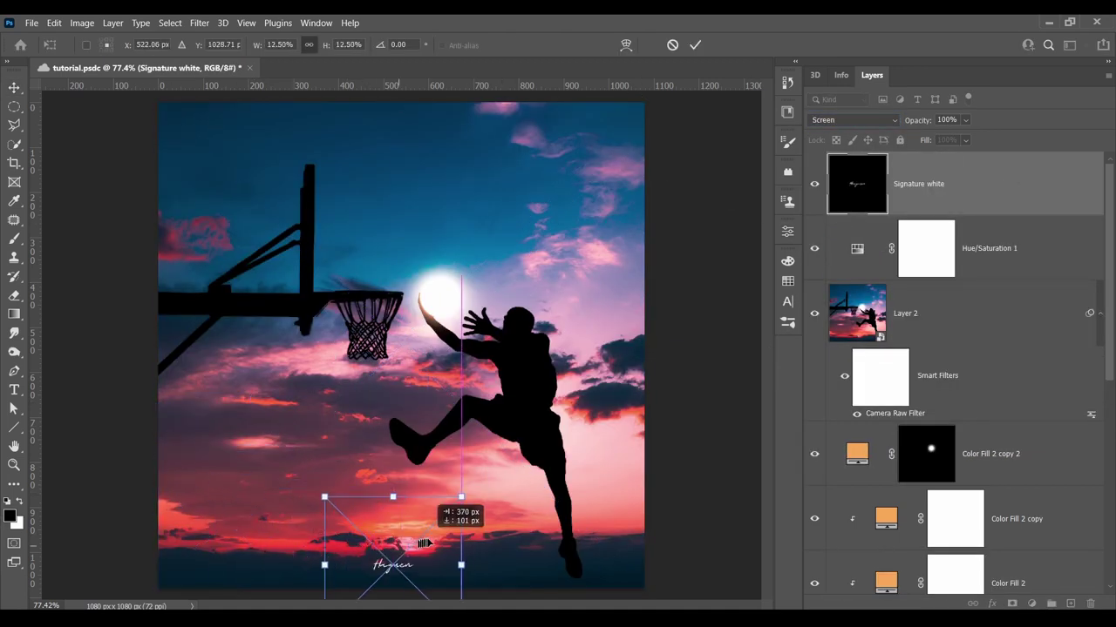